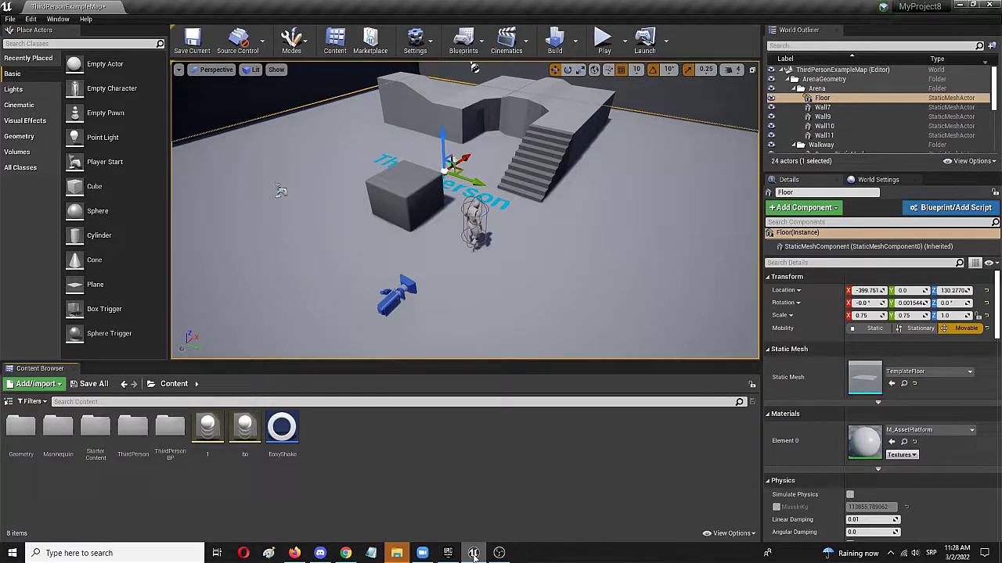
Create a new material asset named 'reflec' in the Content Browser and open it for editing.
right_click(329, 427)
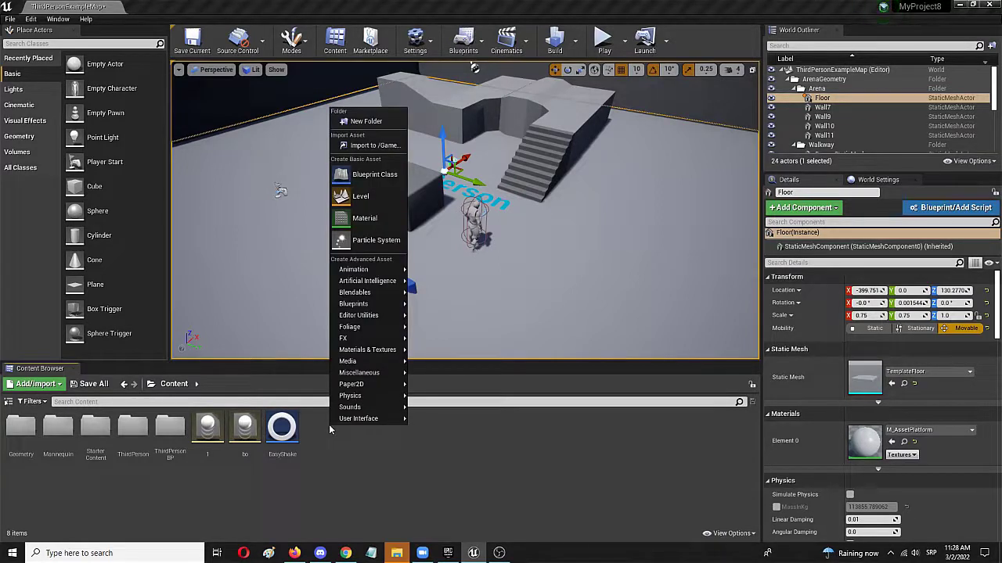
mouse_move(358, 418)
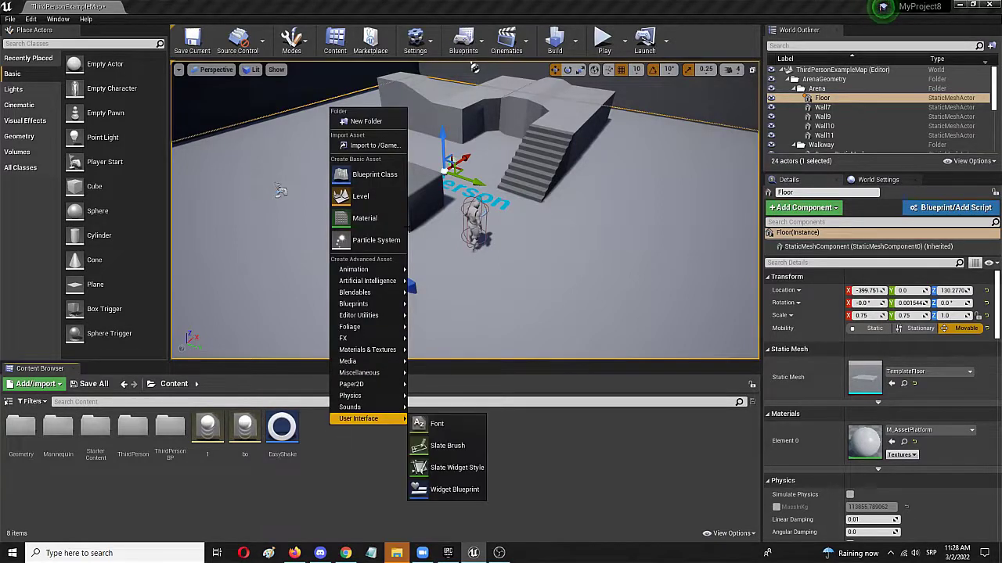
click(383, 223)
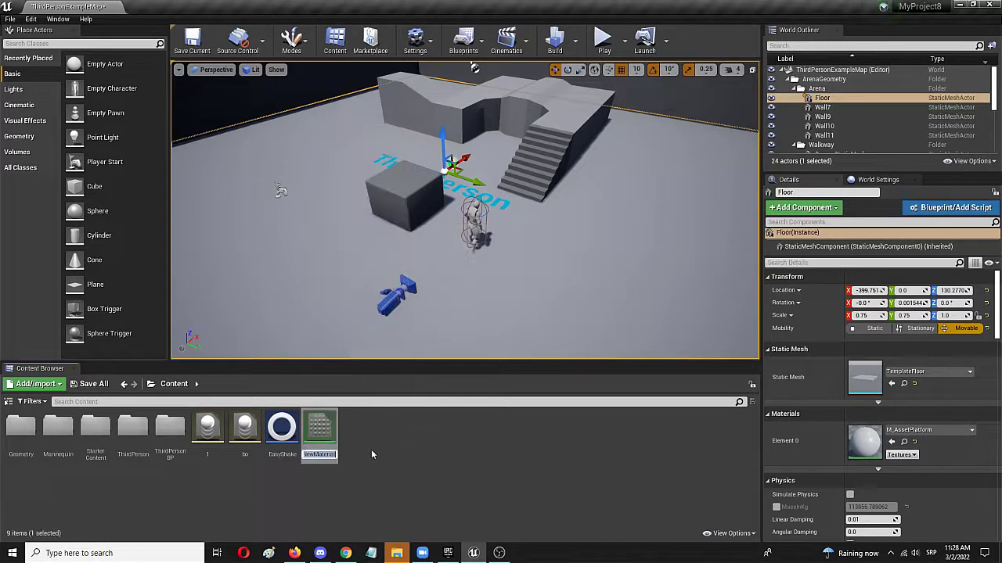
text(reflect)
key(Return)
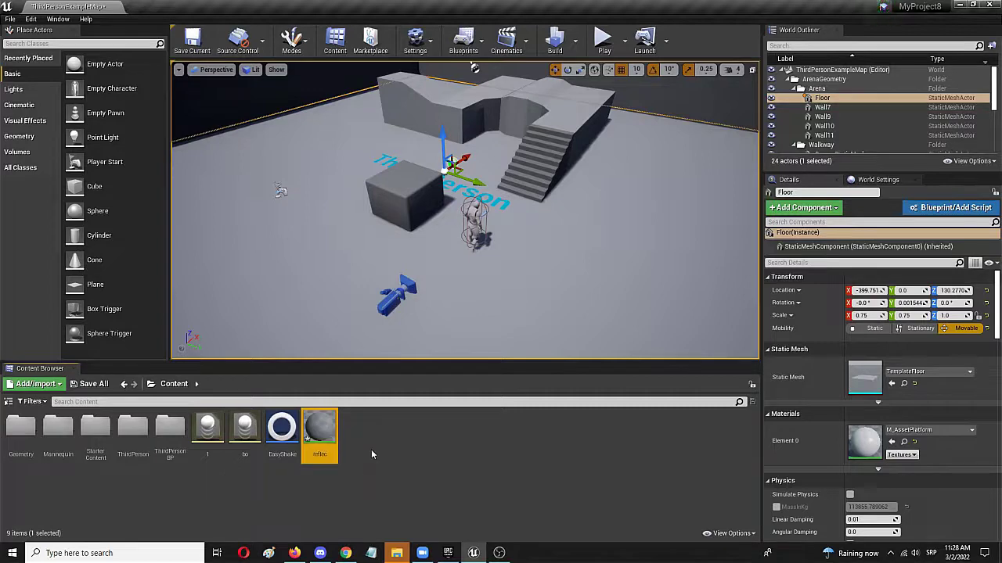
double_click(324, 427)
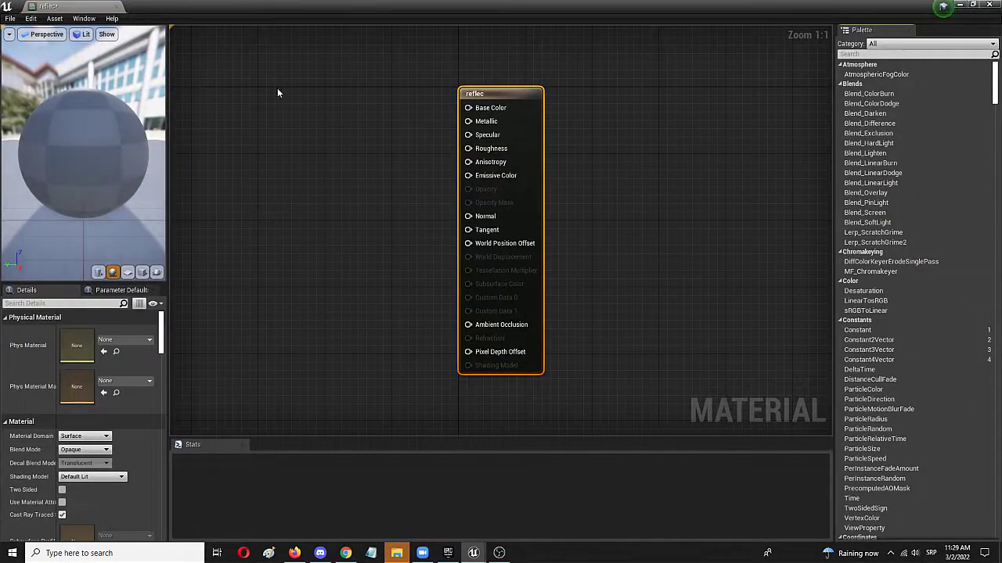
Pan the material graph right and bring up the node list on the empty canvas.
right_drag(331, 127, 423, 119)
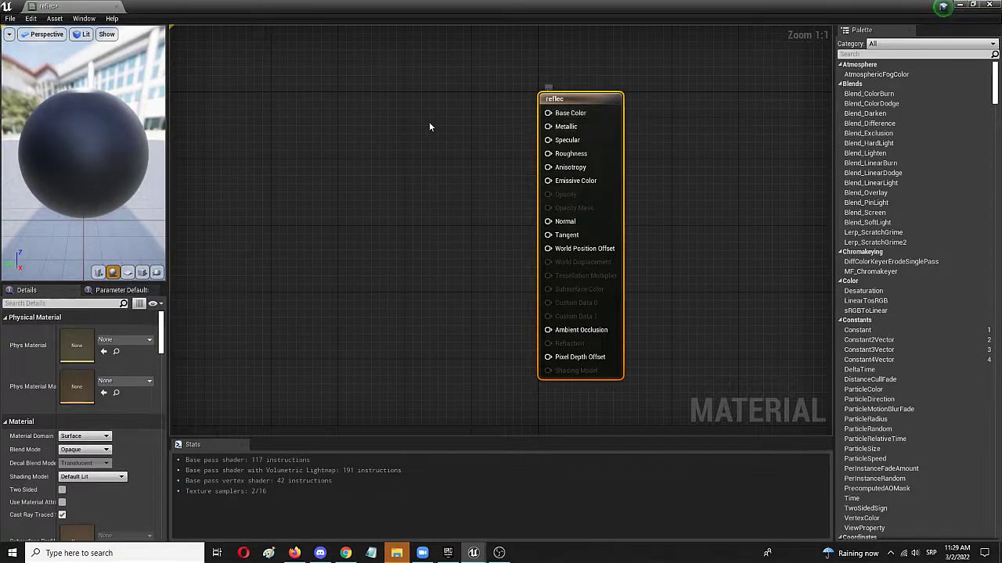
right_click(359, 126)
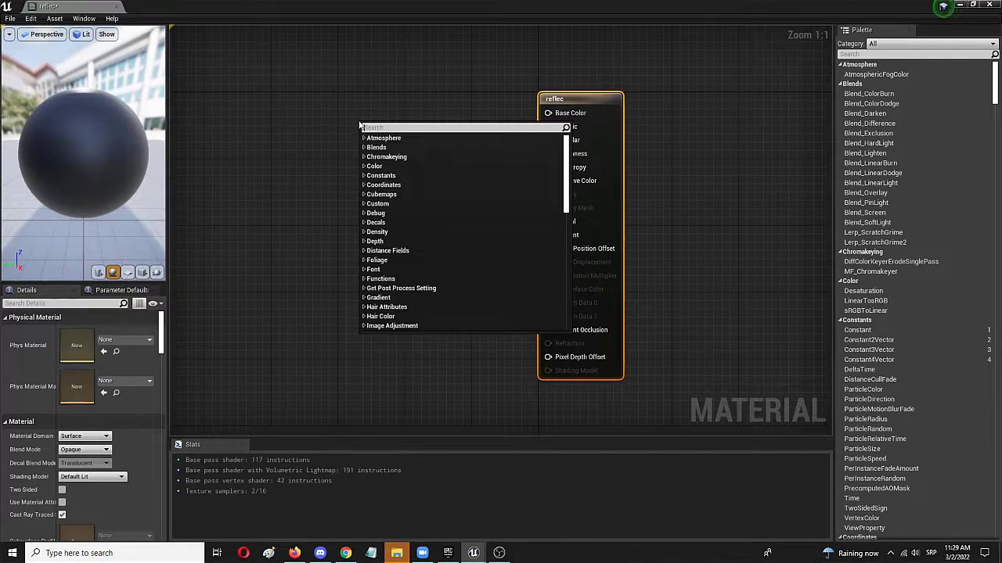
Add a Constant3Vector node, wire it into Base Color, and open its colour picker.
text(constan)
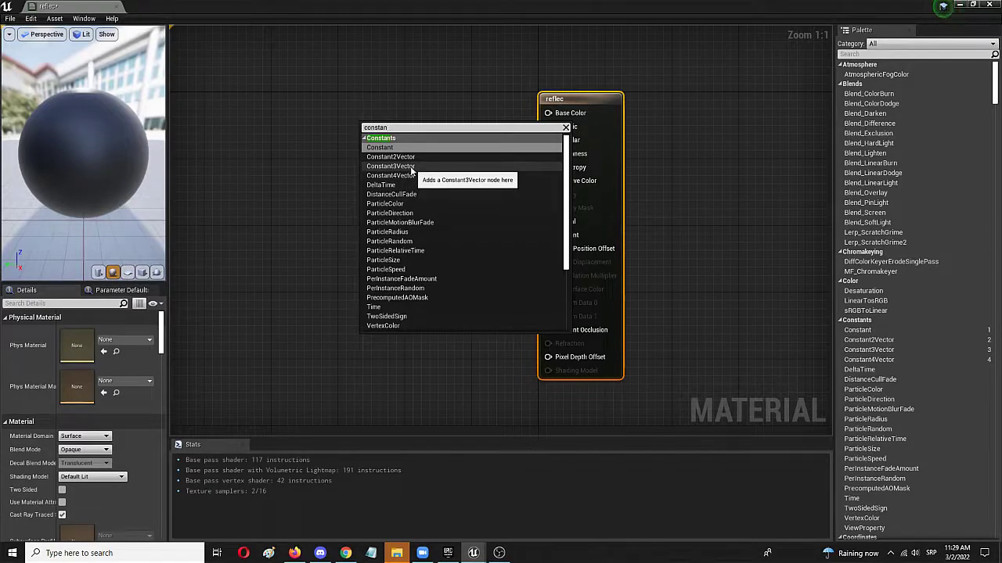
click(411, 168)
drag(396, 134, 550, 115)
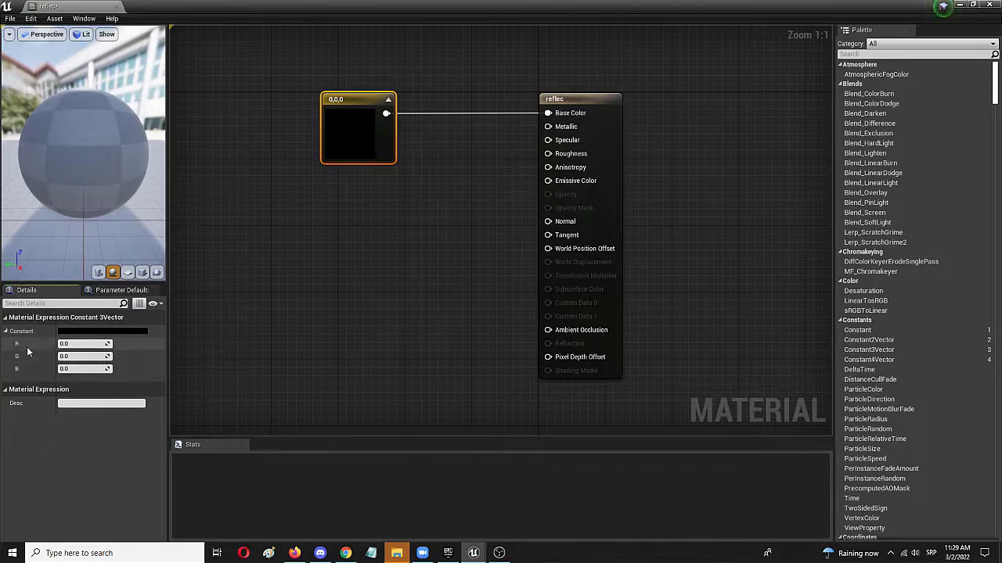
click(76, 335)
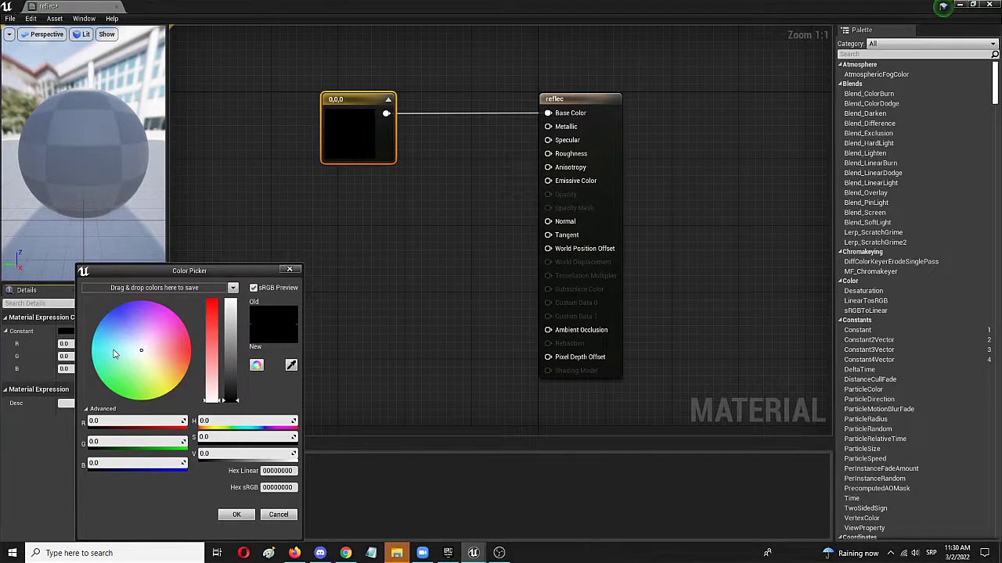
Set the Constant3Vector colour to 0.559, 2.69, 1.46 using the picker and RGB fields.
click(103, 349)
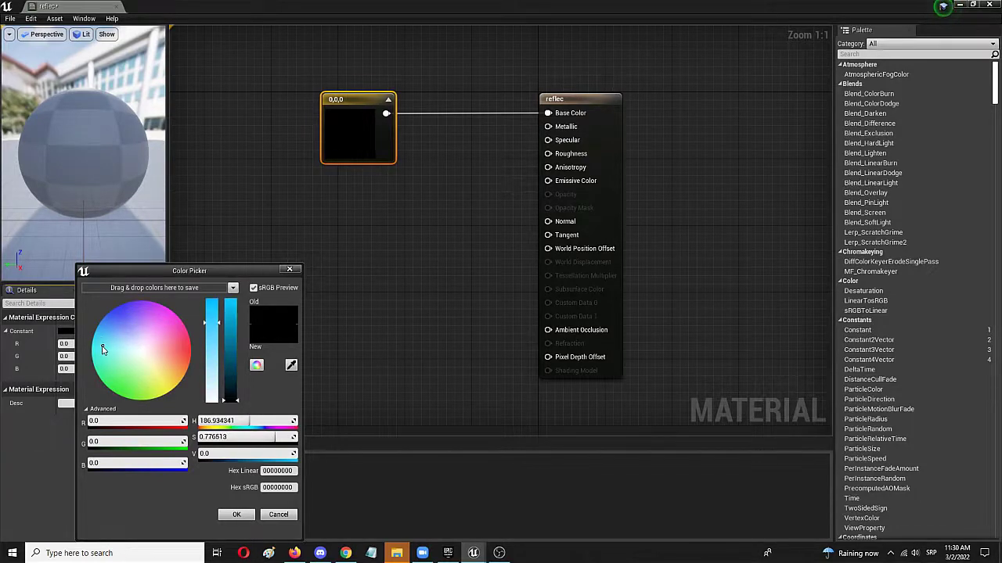
drag(102, 349, 99, 346)
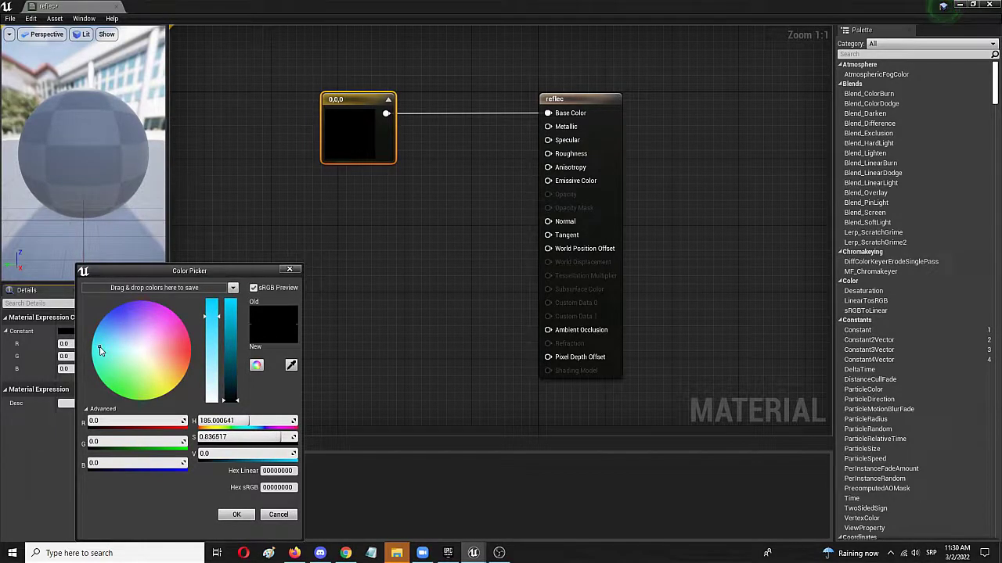
click(241, 515)
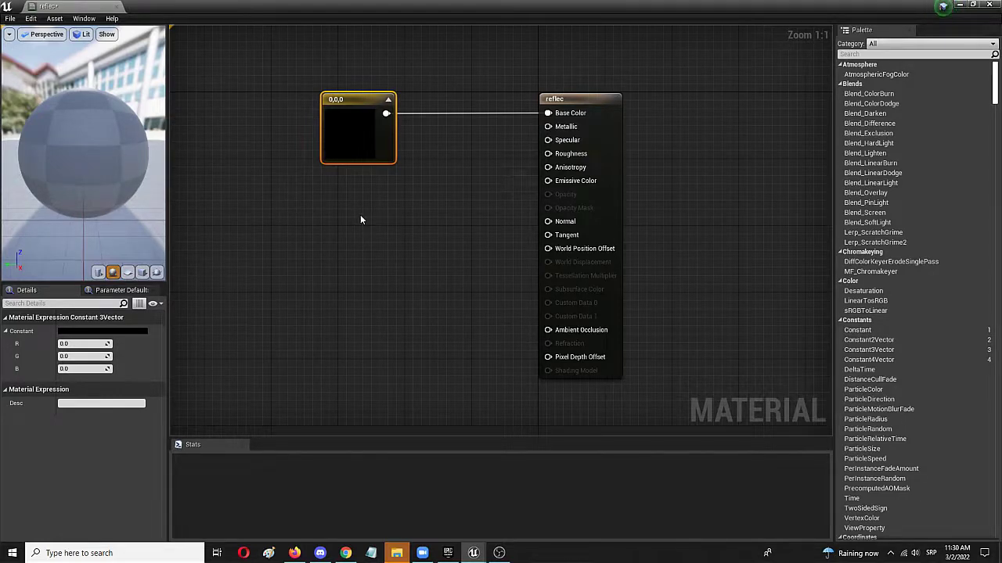
click(92, 332)
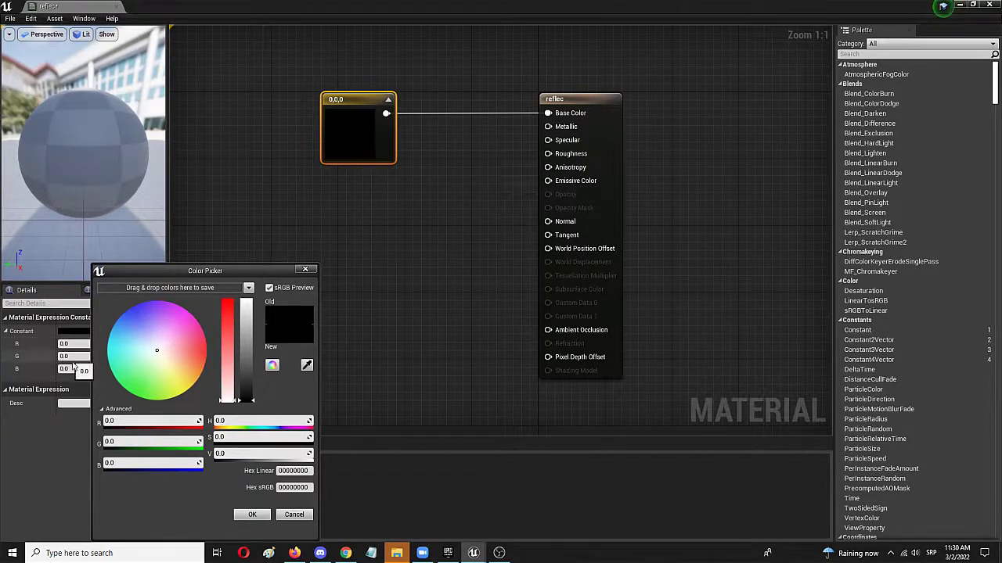
click(113, 350)
click(257, 515)
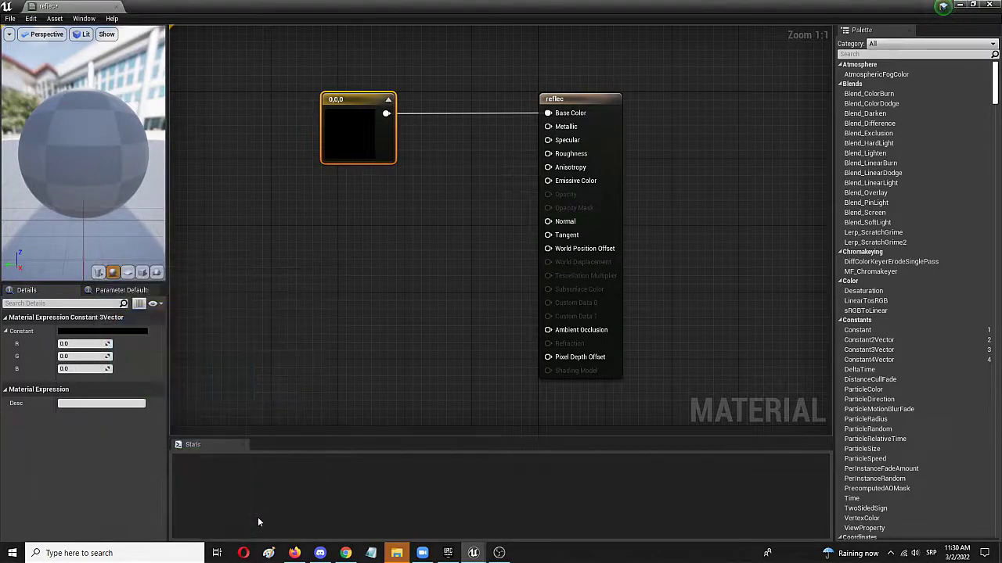
click(87, 335)
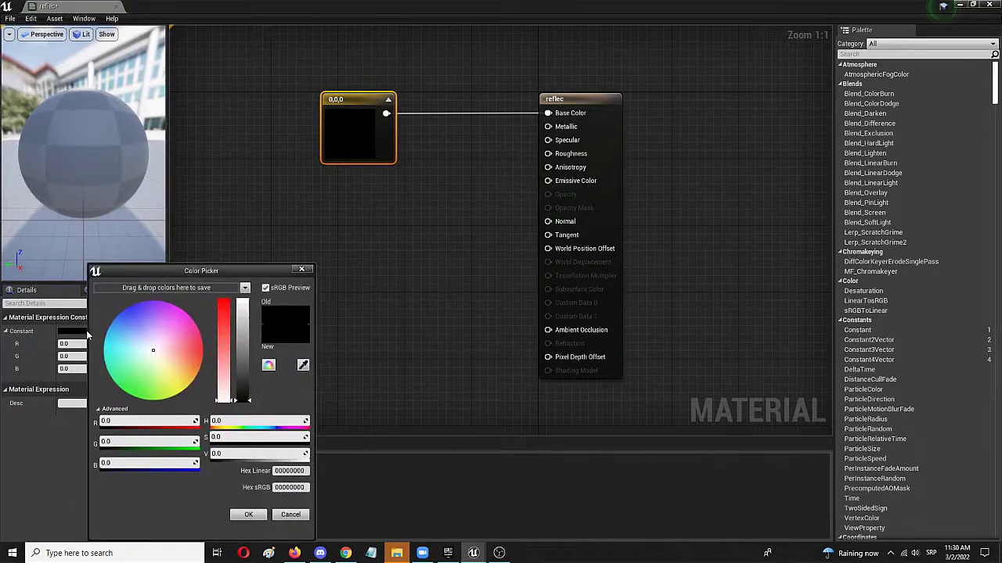
click(248, 515)
drag(83, 344, 79, 369)
click(226, 365)
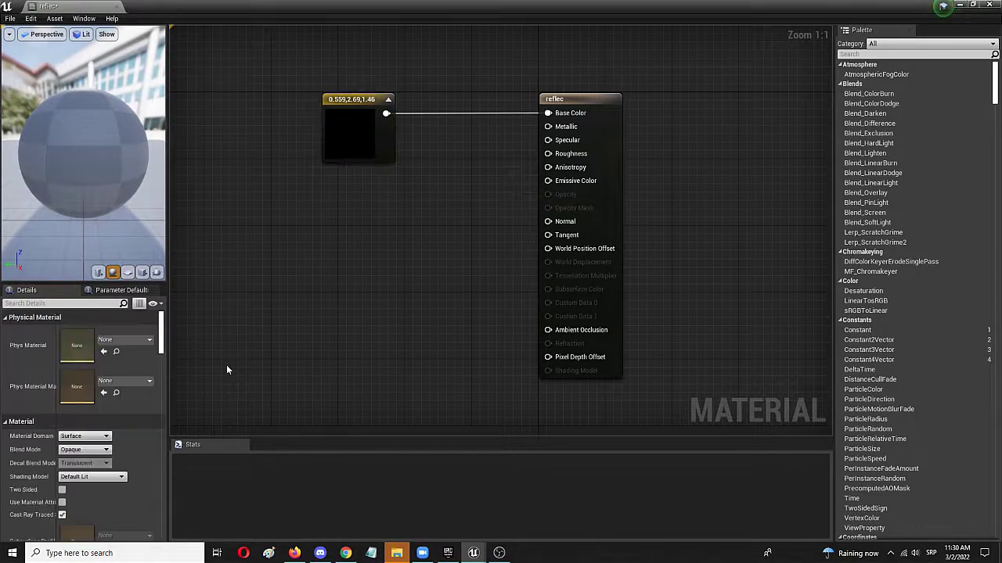
Add a single-value Constant node to the graph and set its value to 0.
click(357, 125)
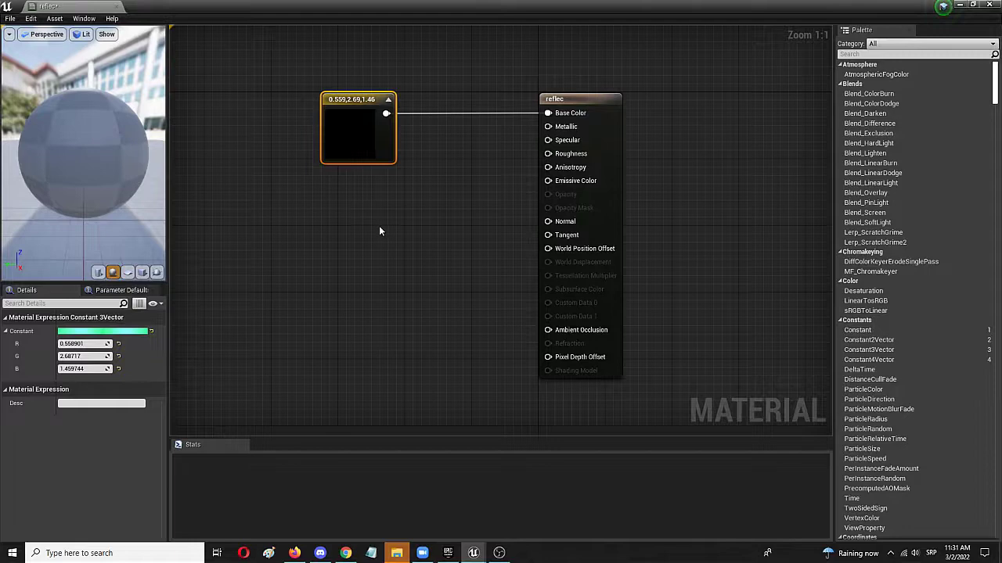
right_click(350, 210)
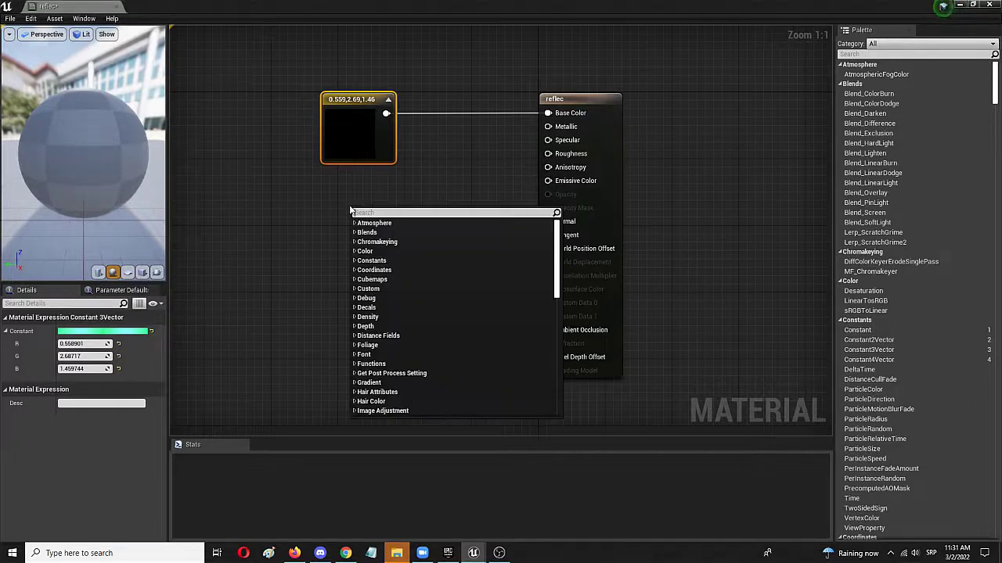
text(constant)
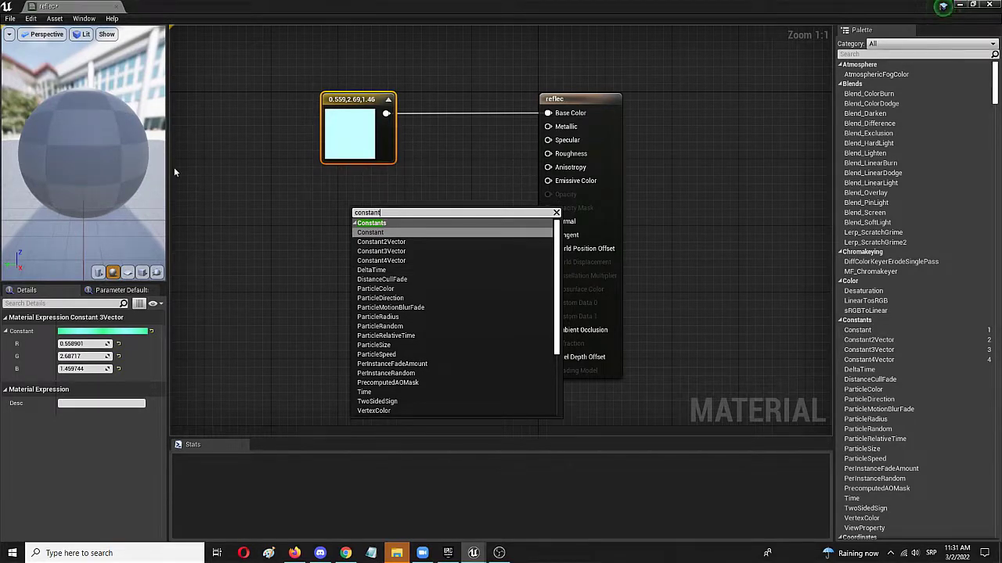
click(380, 233)
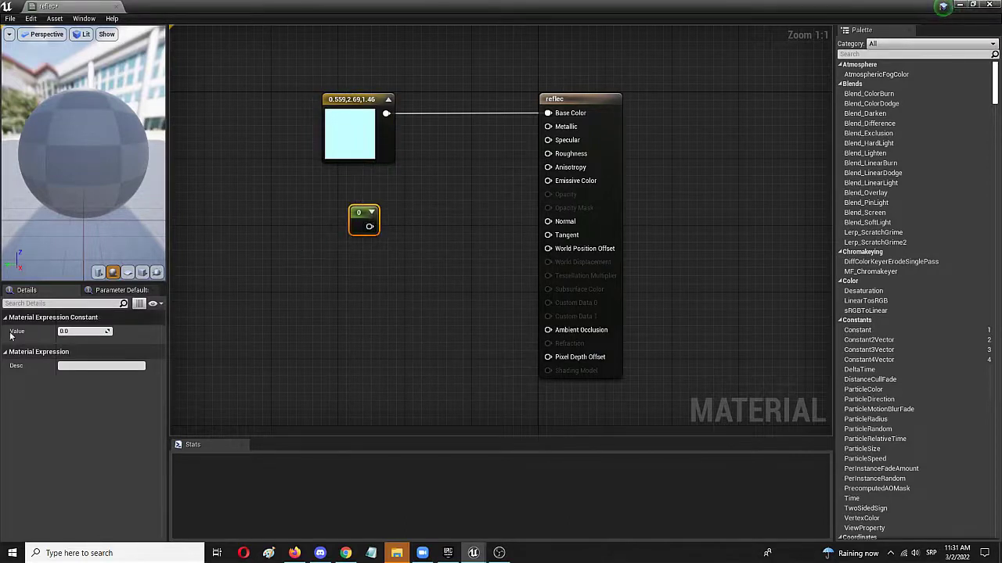
drag(82, 331, 93, 332)
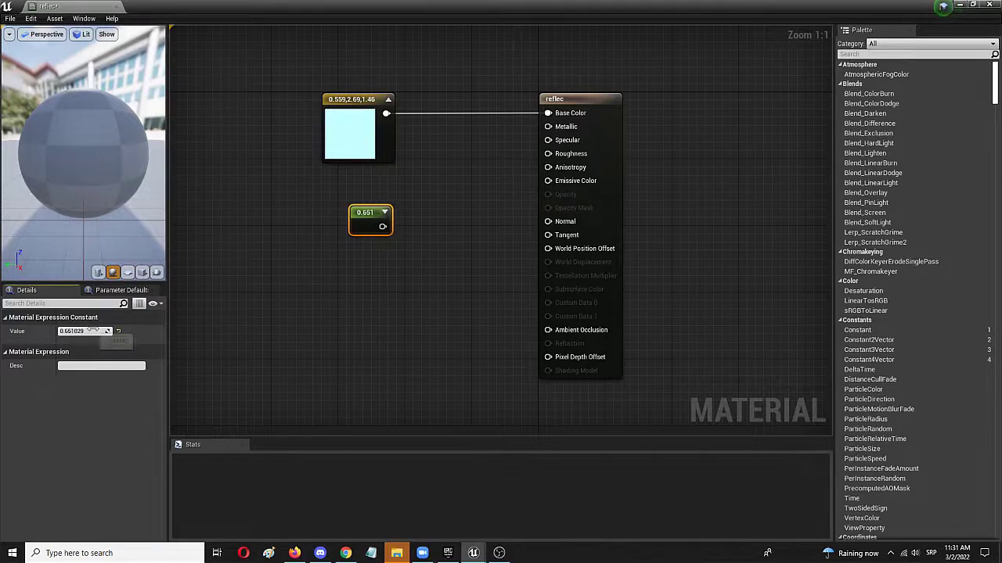
click(93, 331)
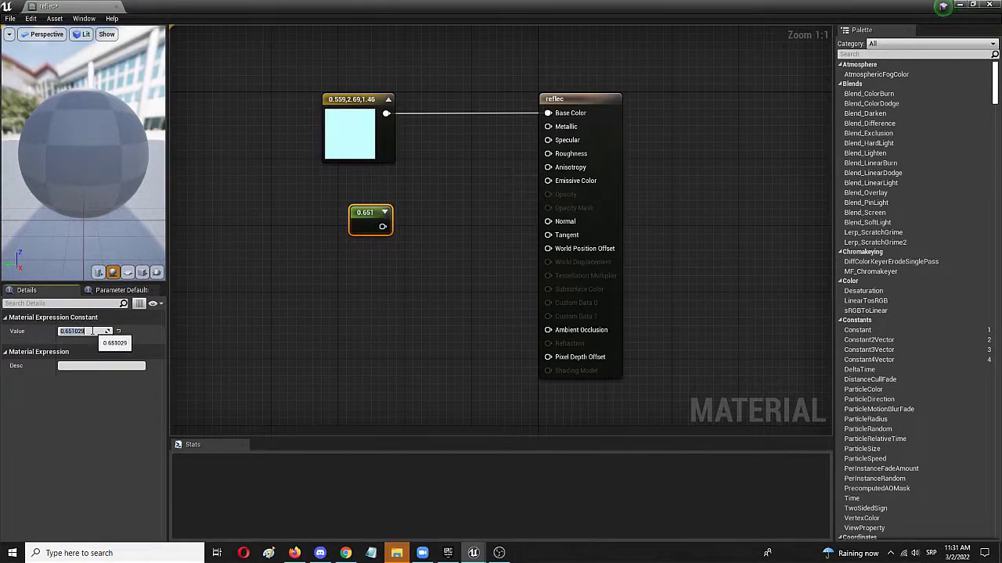
click(148, 319)
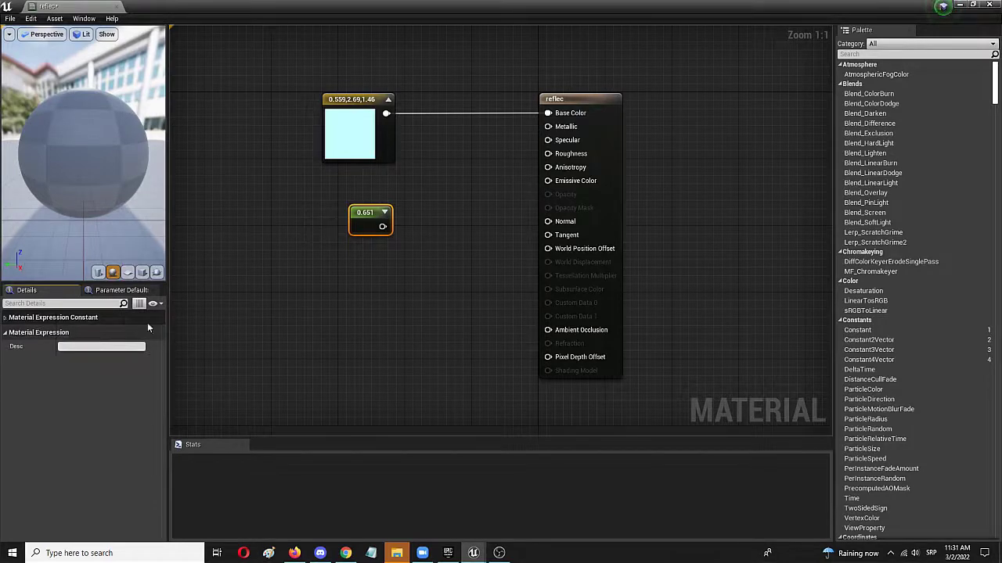
click(9, 318)
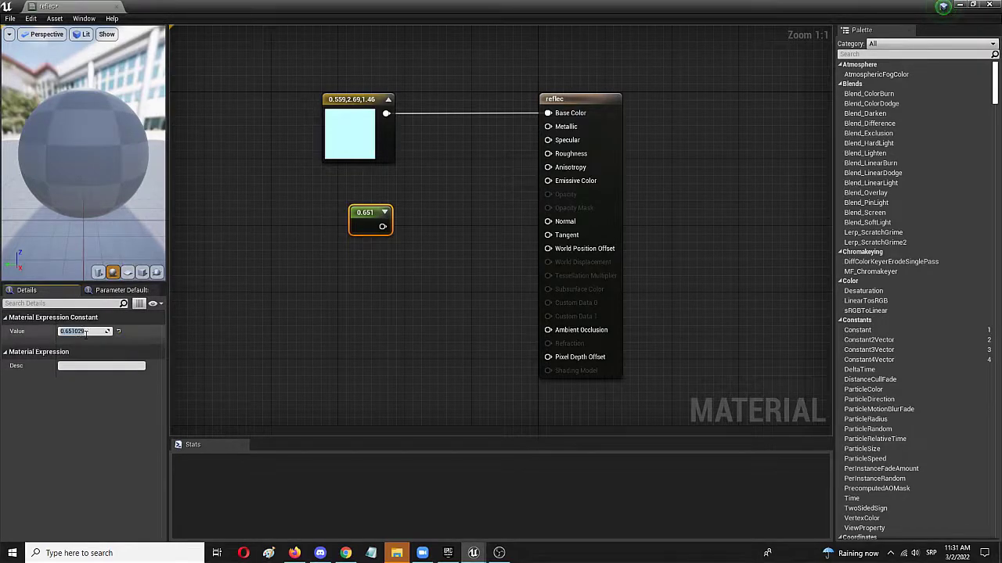
text(0)
key(Return)
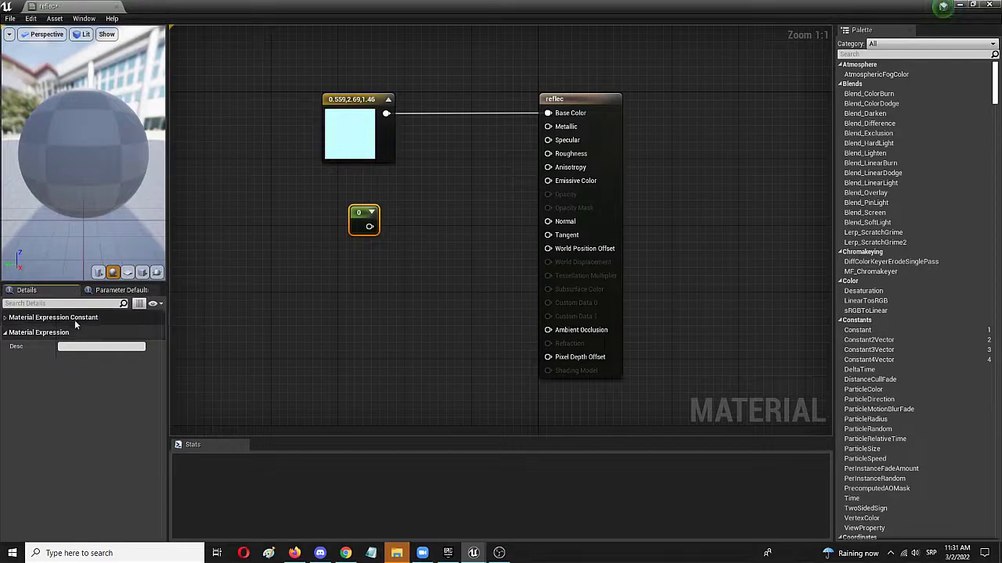
Wire the Constant into Roughness and change its value to 0.01.
drag(369, 226, 550, 155)
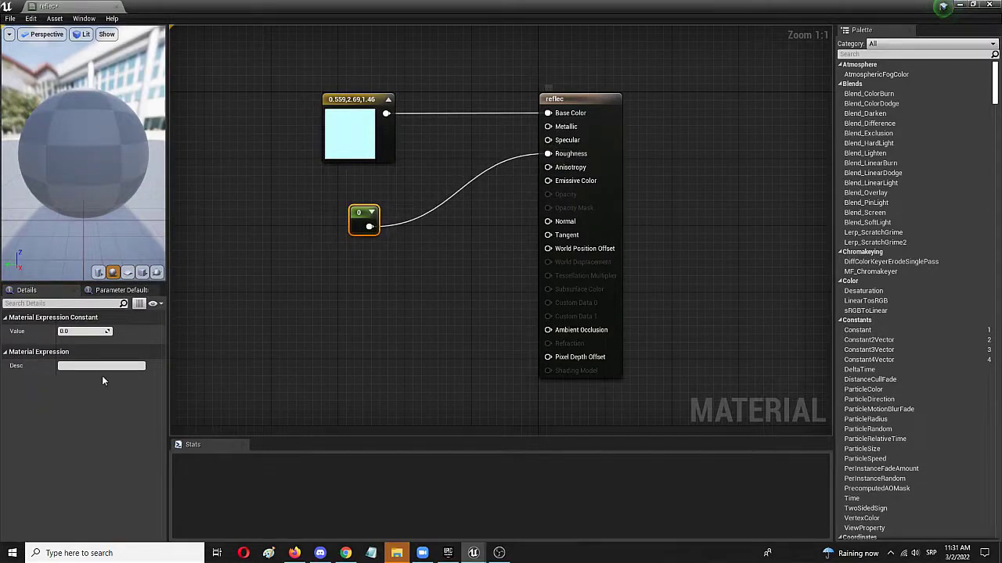
click(68, 332)
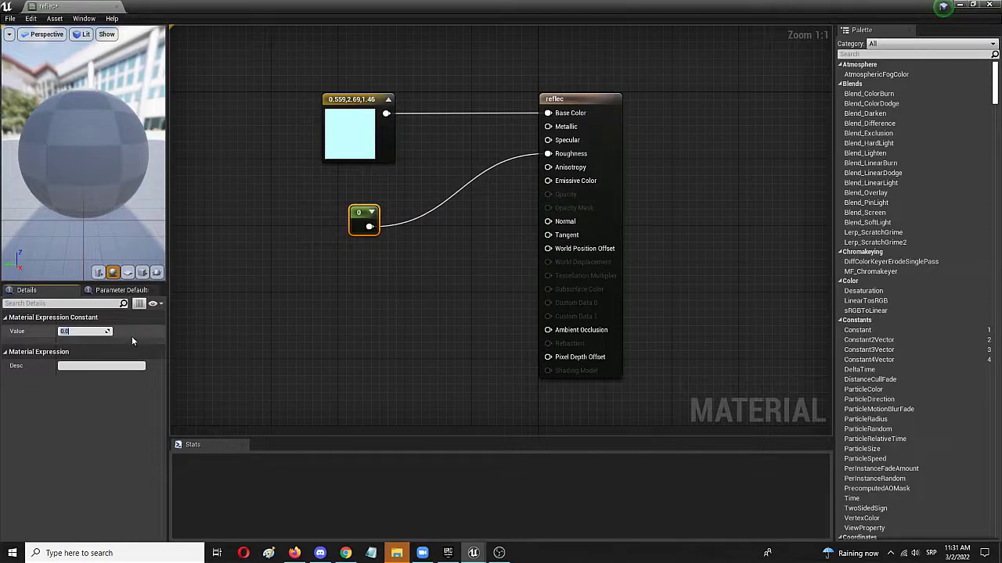
text(1)
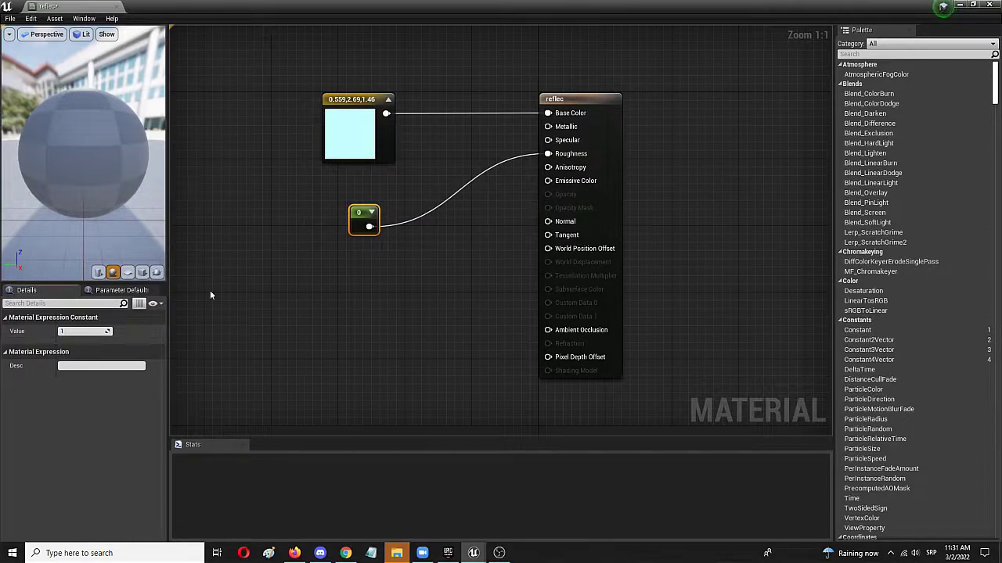
click(208, 291)
click(352, 212)
click(86, 331)
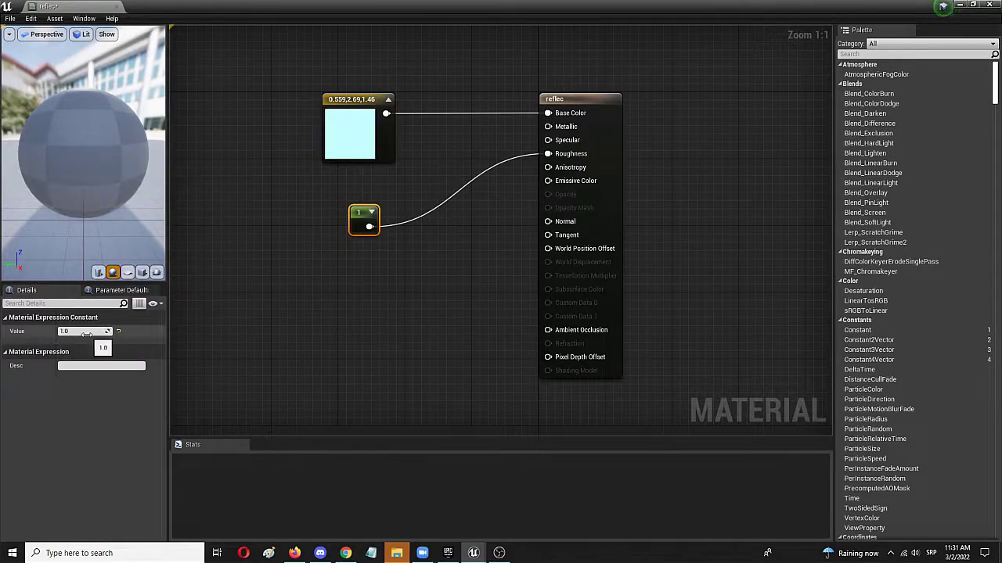
click(204, 304)
click(366, 221)
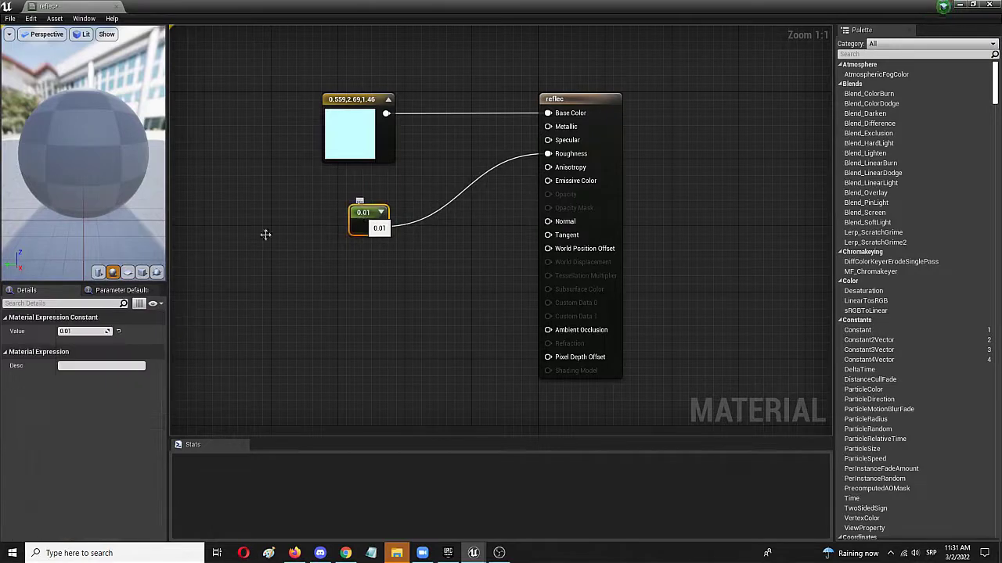
click(10, 18)
Save the reflec material and switch to the ThirdPersonExampleMap level editor.
click(33, 45)
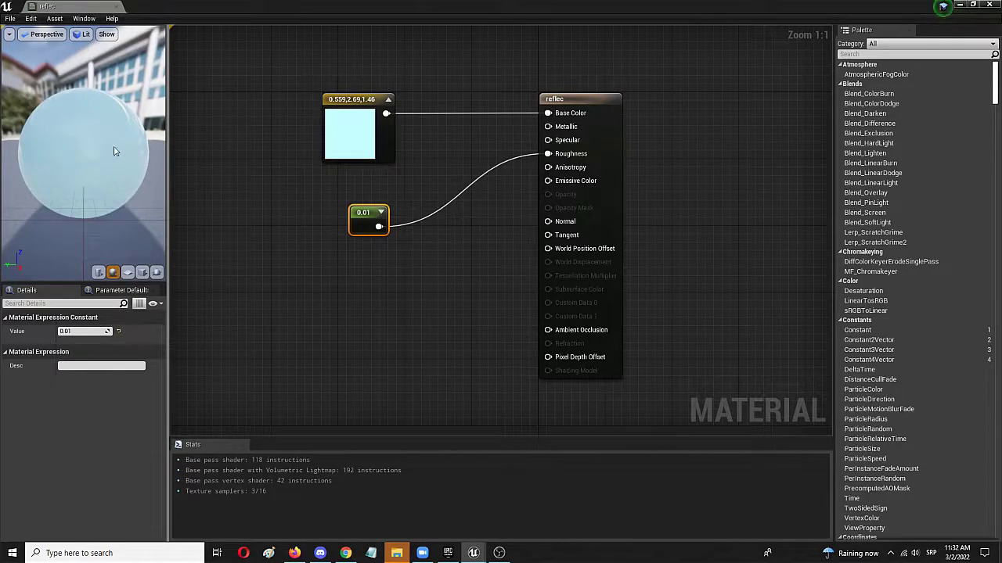
click(78, 6)
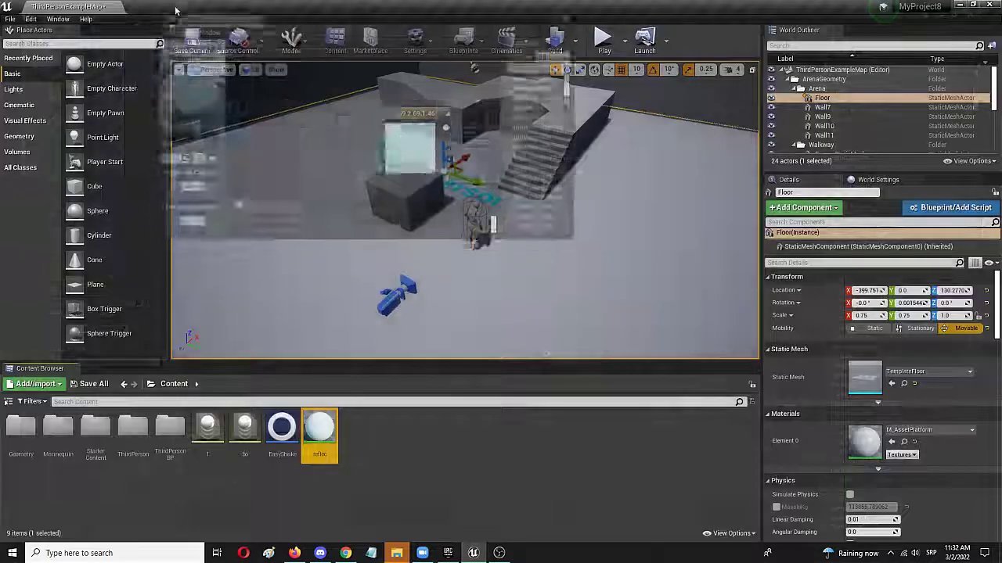
click(143, 6)
click(85, 6)
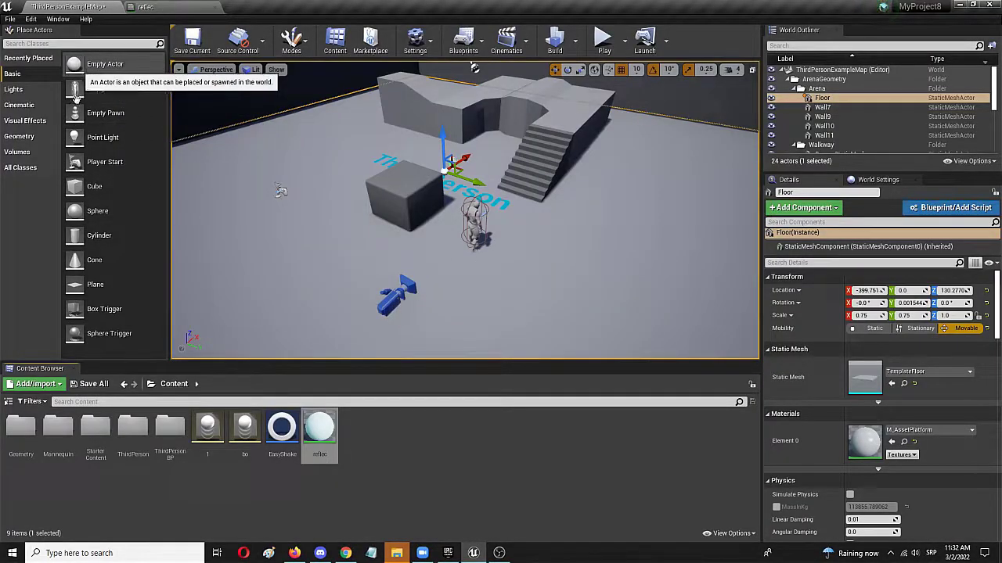
Place a sphere beside the stairs, scale it to about 3.25, 2.5, 2.25, and apply reflec.
drag(76, 212, 599, 172)
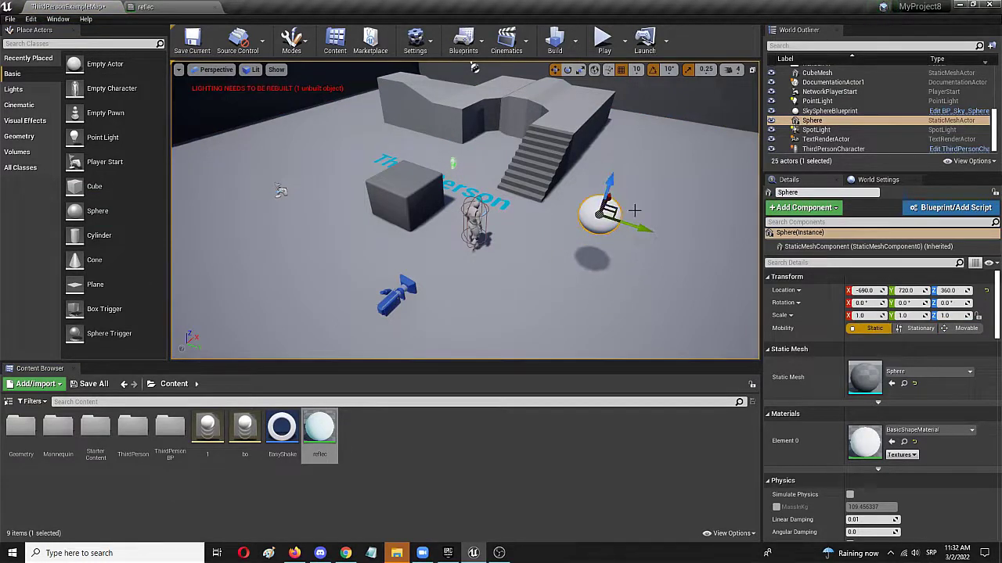
key(e)
key(r)
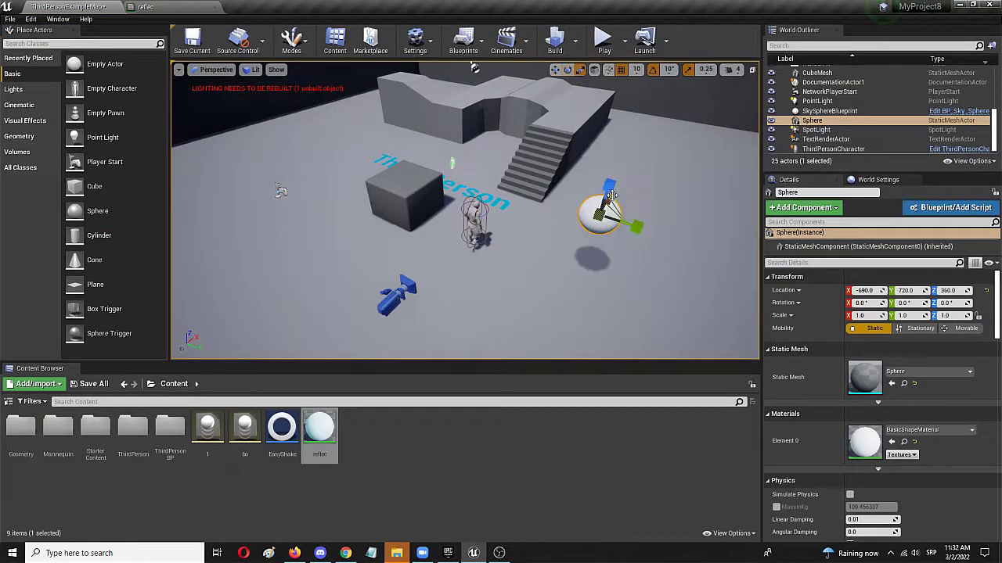
drag(610, 205, 677, 254)
drag(609, 188, 569, 208)
click(479, 456)
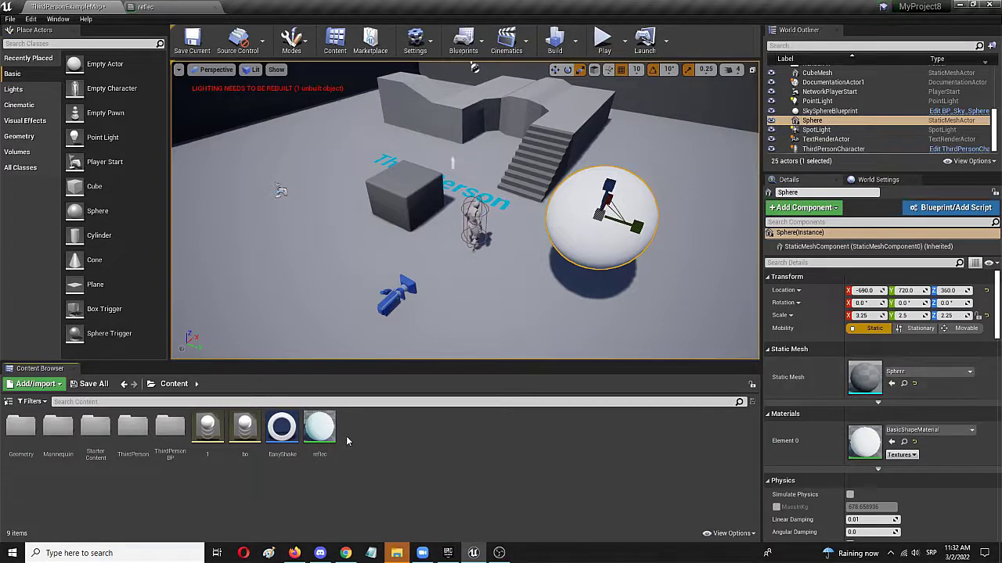
drag(311, 427, 585, 209)
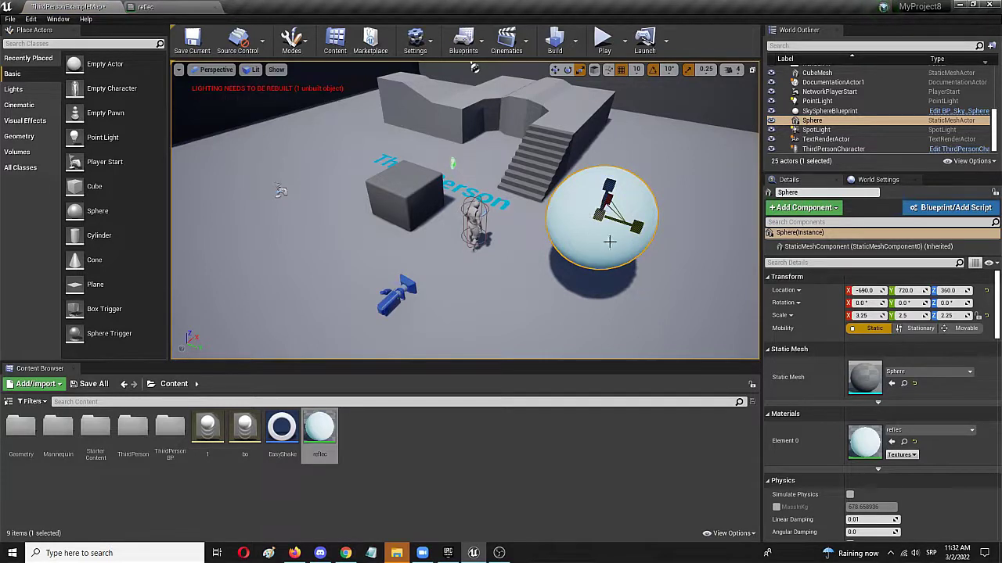
Play the level, running the character around the sphere with WASD, then stop with Esc.
click(607, 45)
key(w)
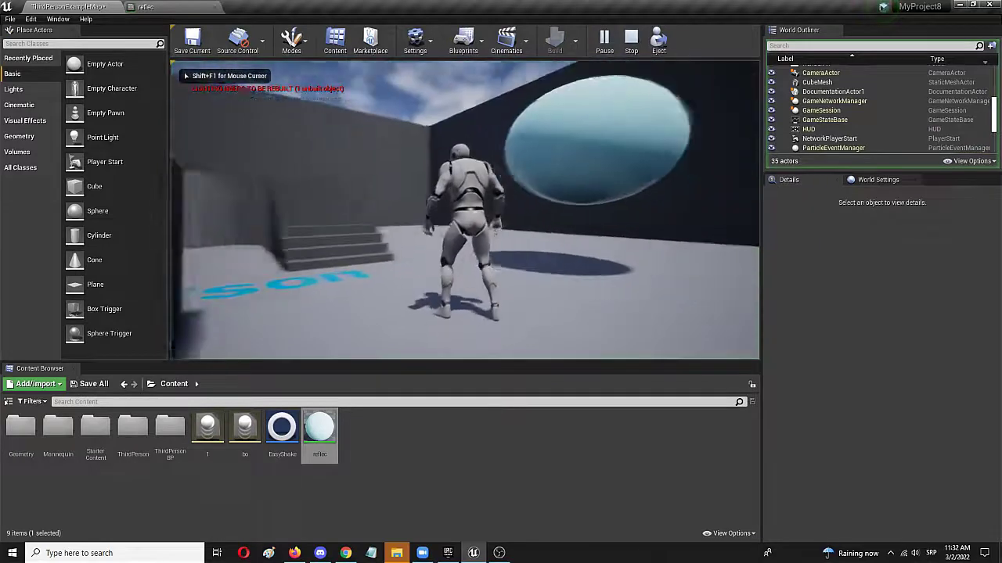
key(a)
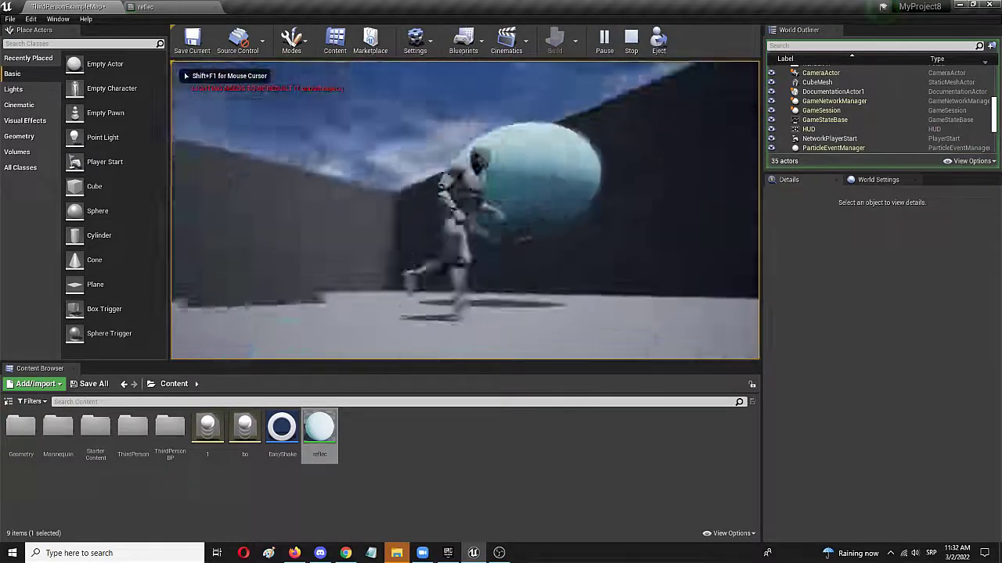
key(s)
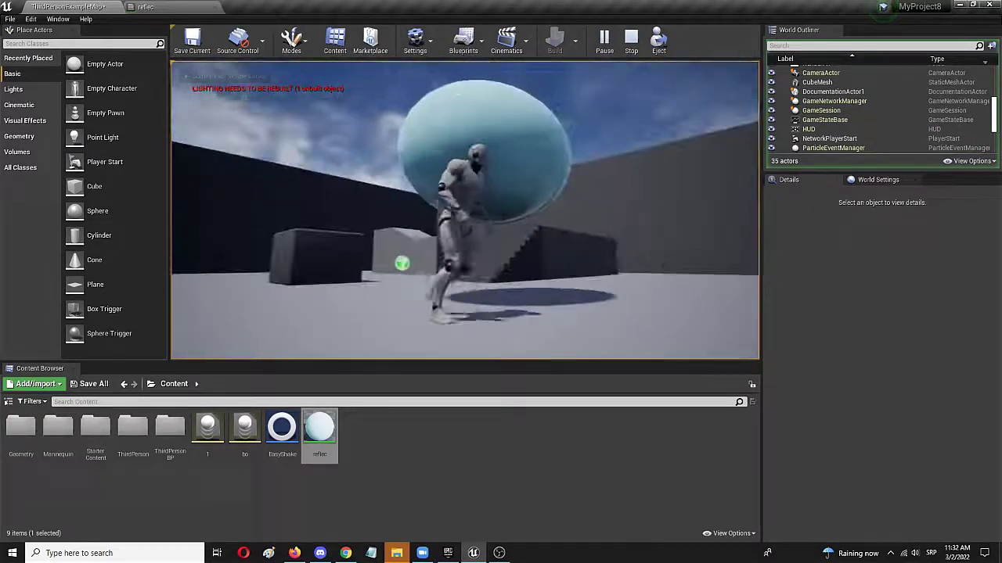
key(w)
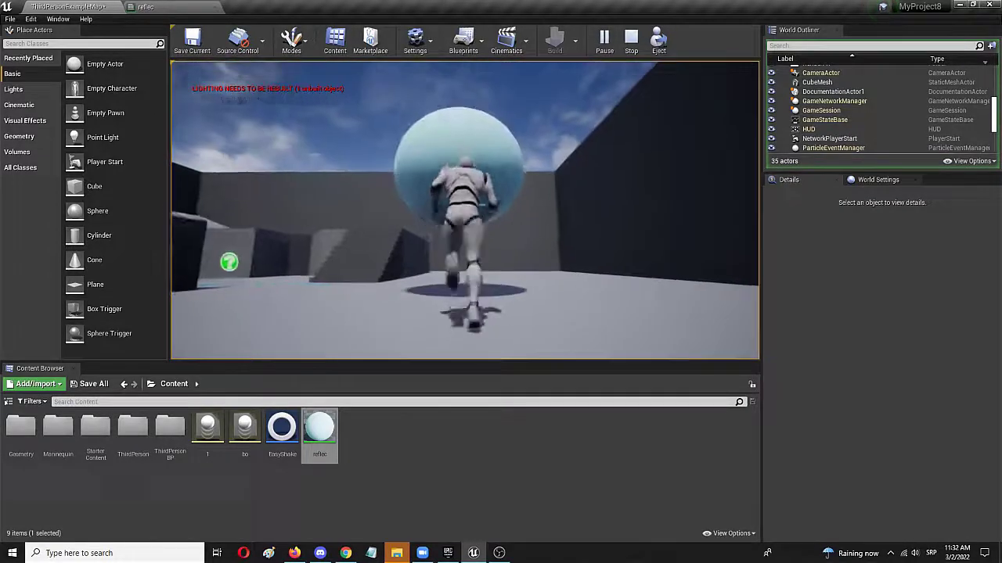
key(s)
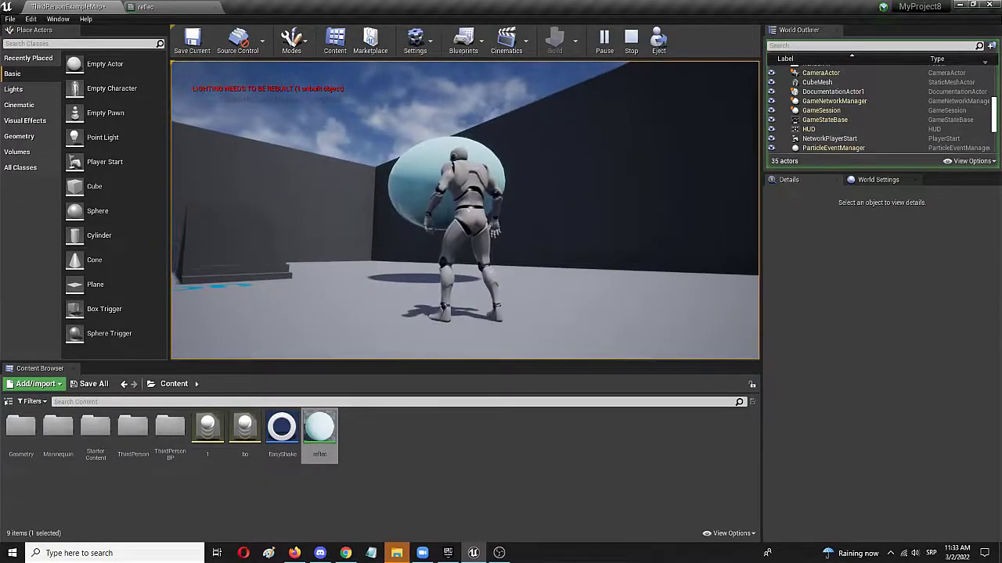
key(Escape)
Back in the reflec editor, change the roughness constant from 0.01 to 0.5.
click(146, 7)
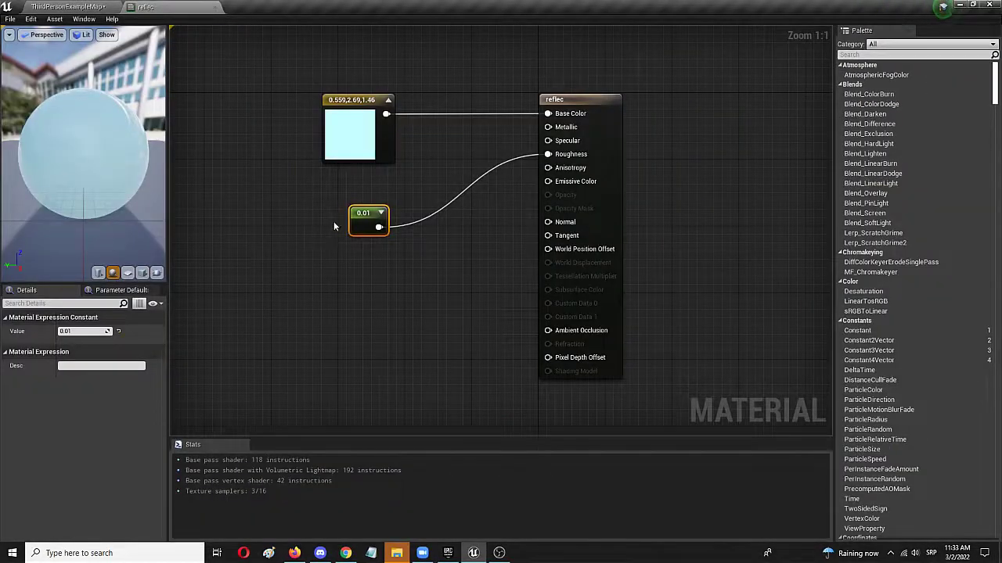
click(66, 332)
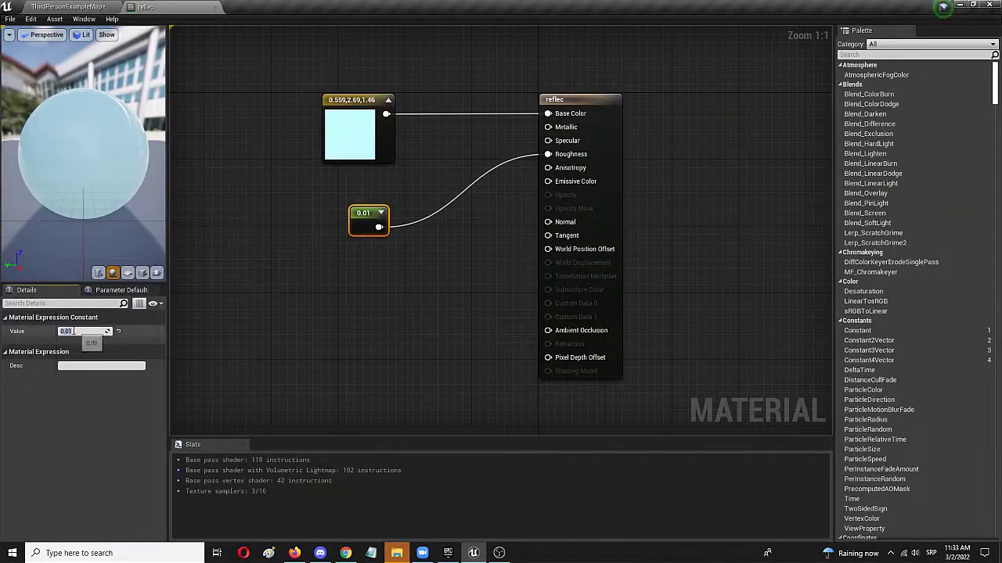
text(0.5)
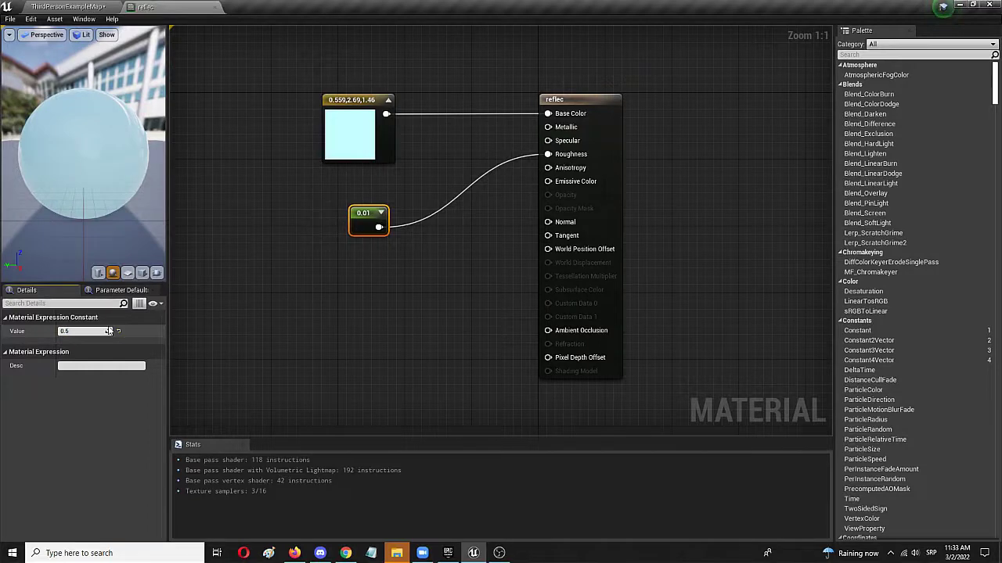
key(Return)
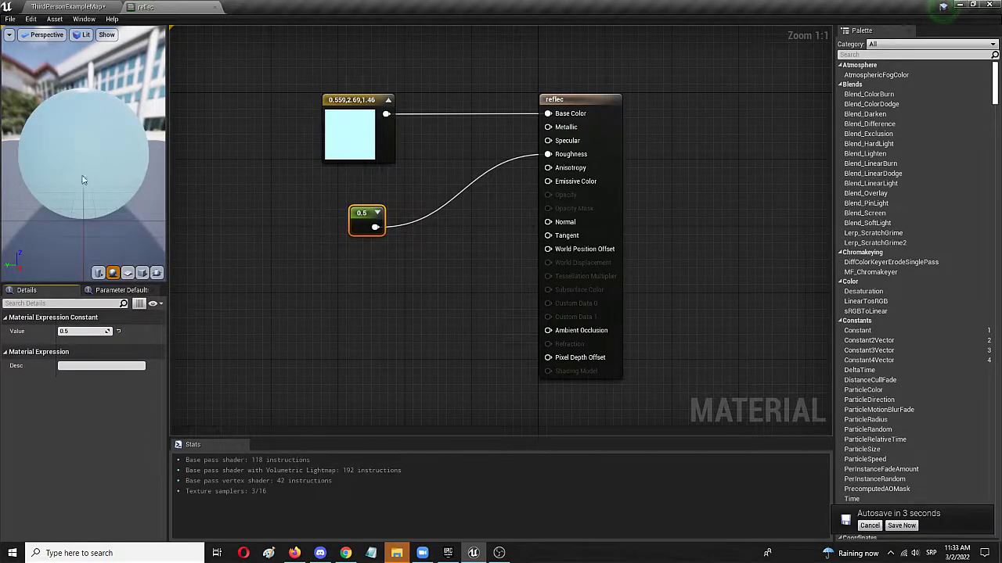
Return to ThirdPersonExampleMap and play-test around the now-matte sphere, then stop with Esc.
click(69, 6)
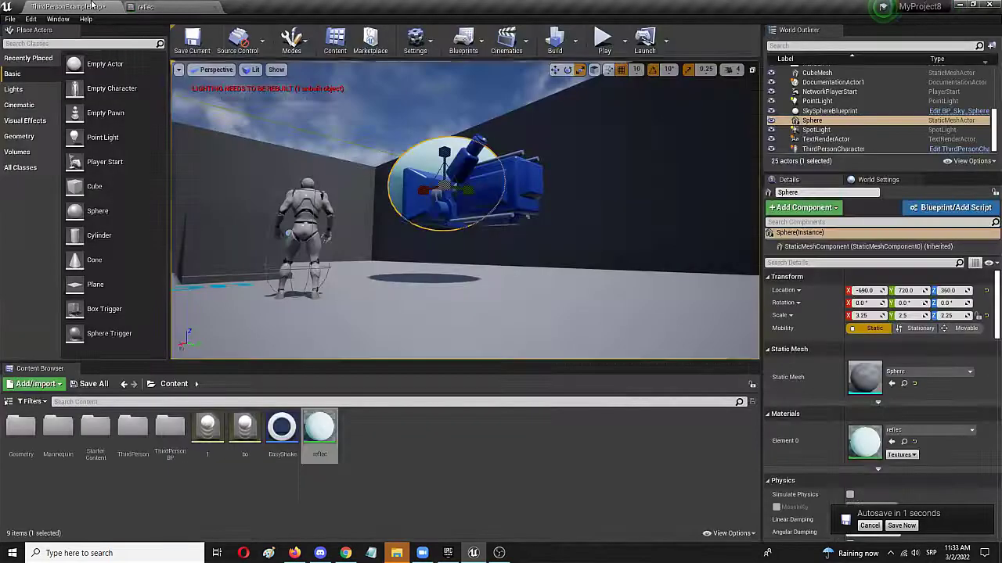
click(602, 39)
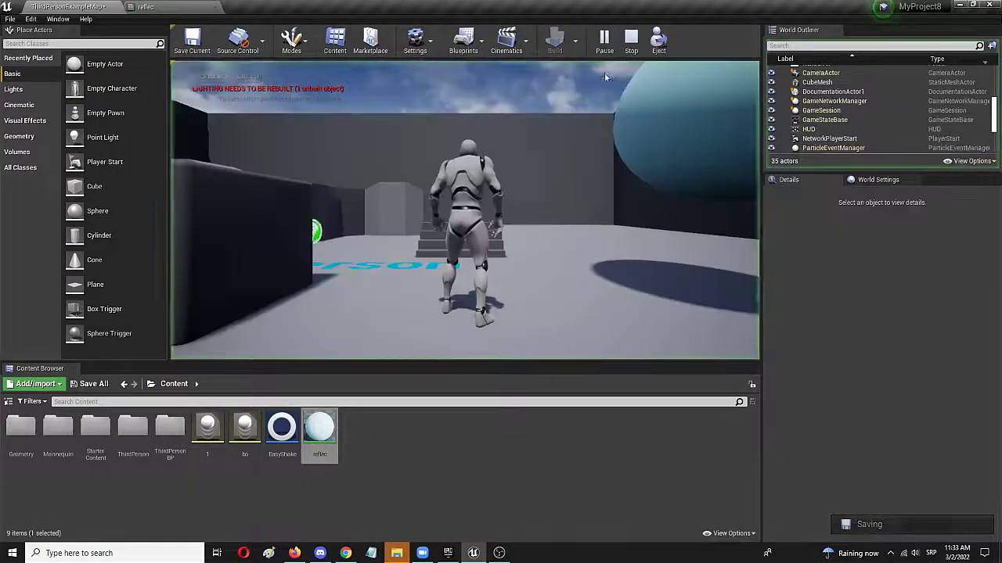
click(540, 254)
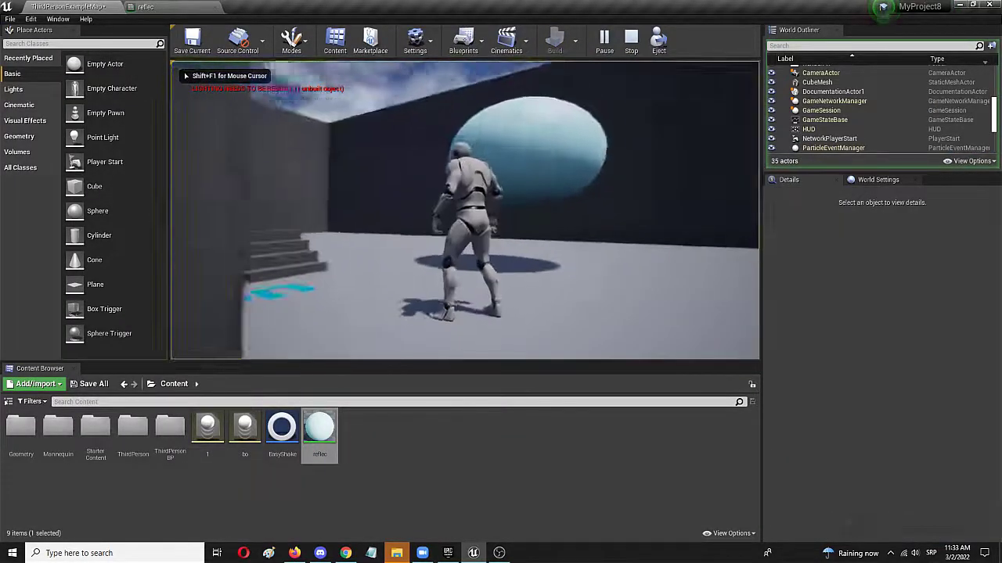
key(a)
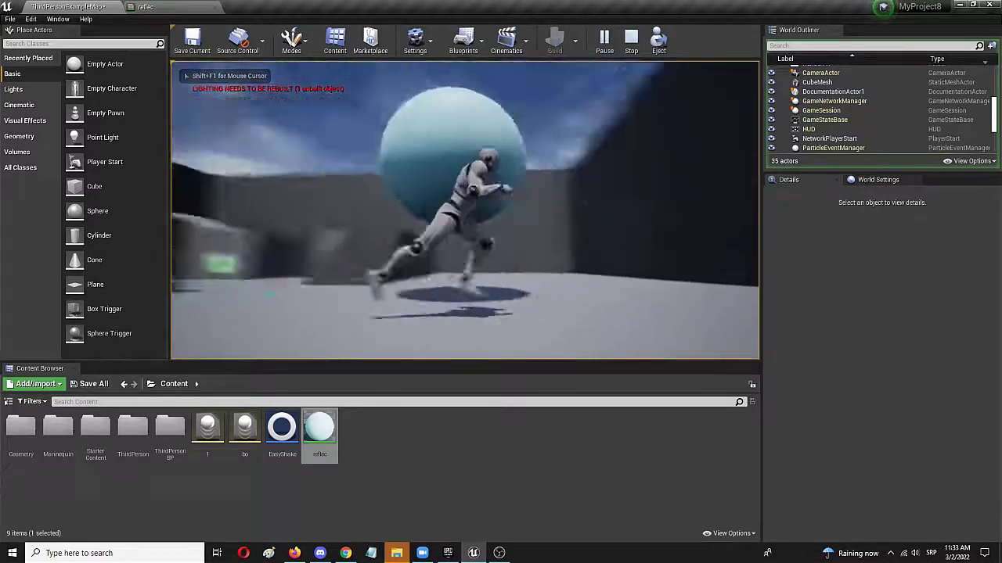
key(w)
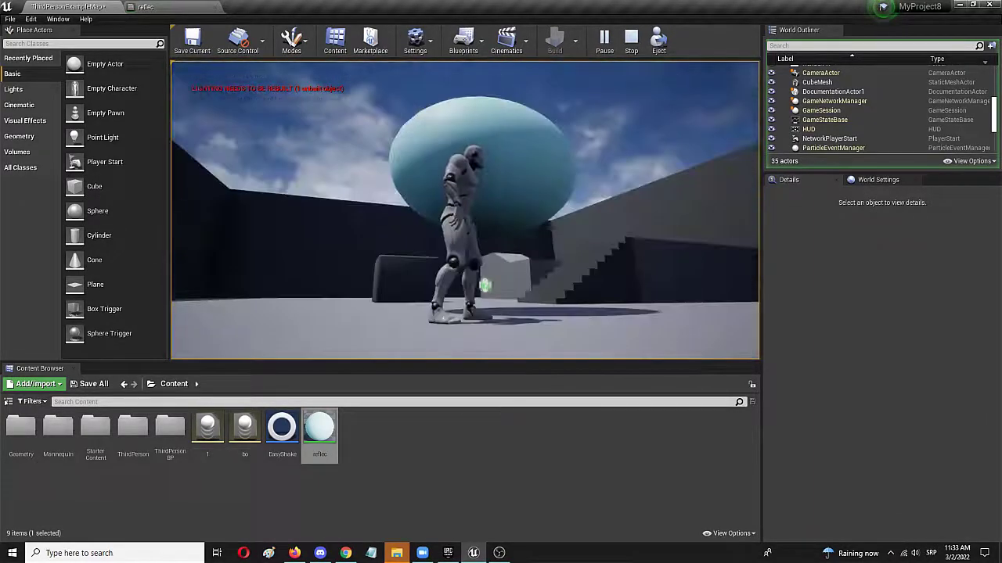
key(w)
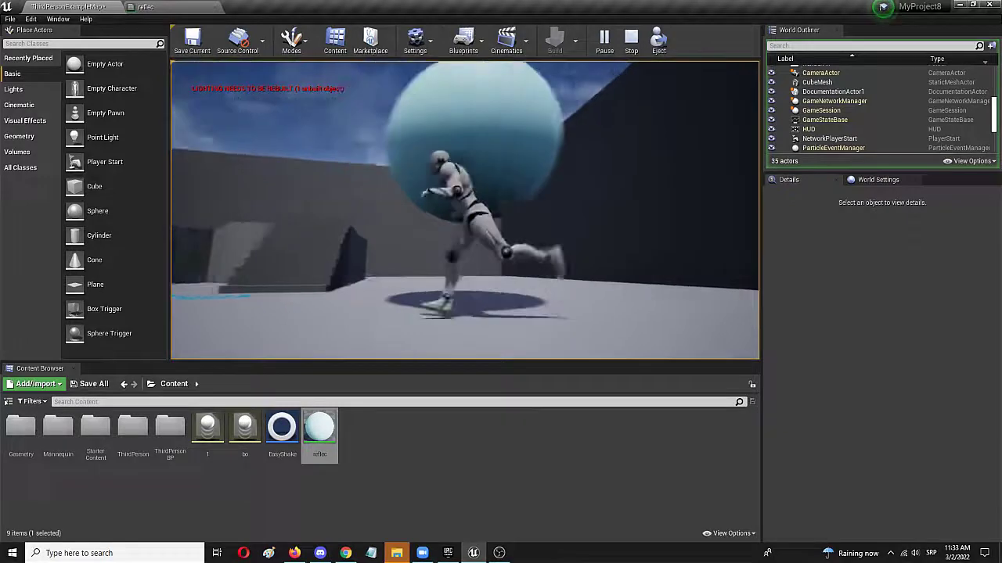
key(w)
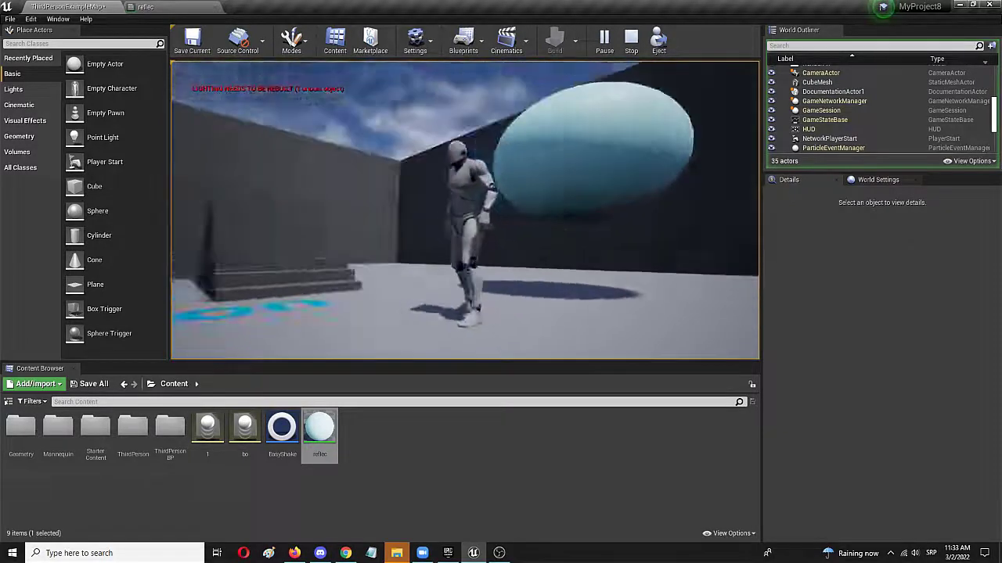
key(Escape)
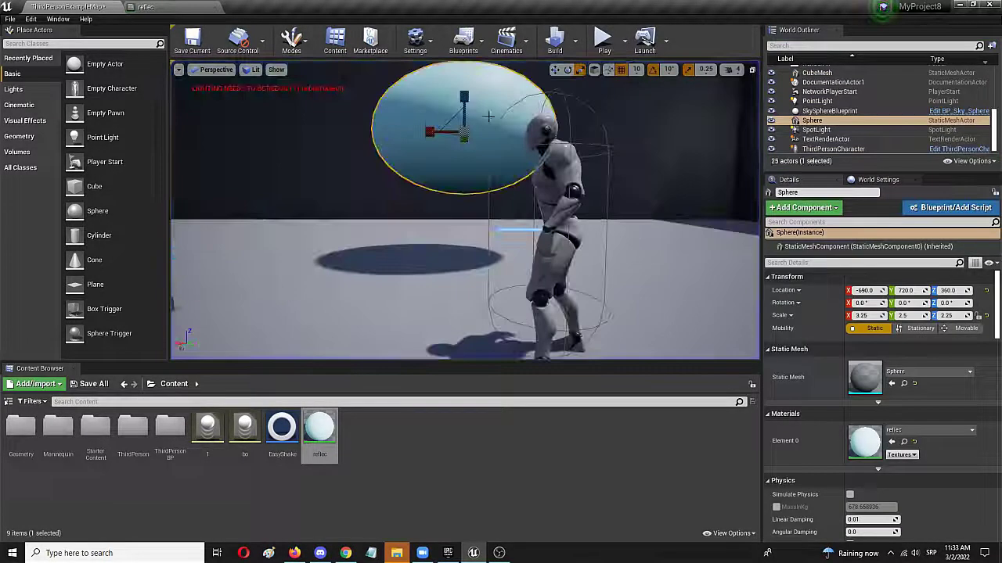
Change the reflec material's roughness Constant Value to 0.001 and save the material.
click(156, 7)
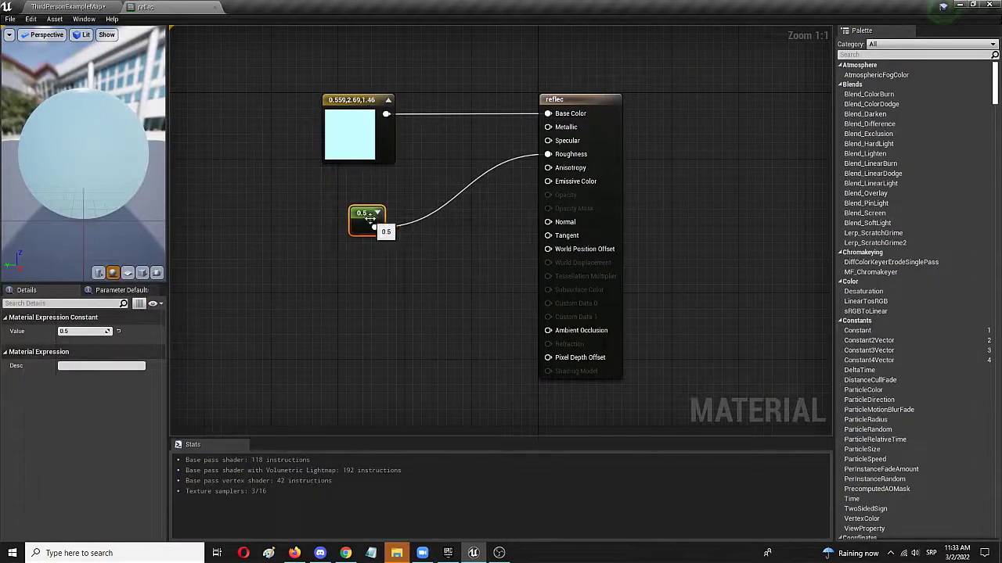
click(93, 332)
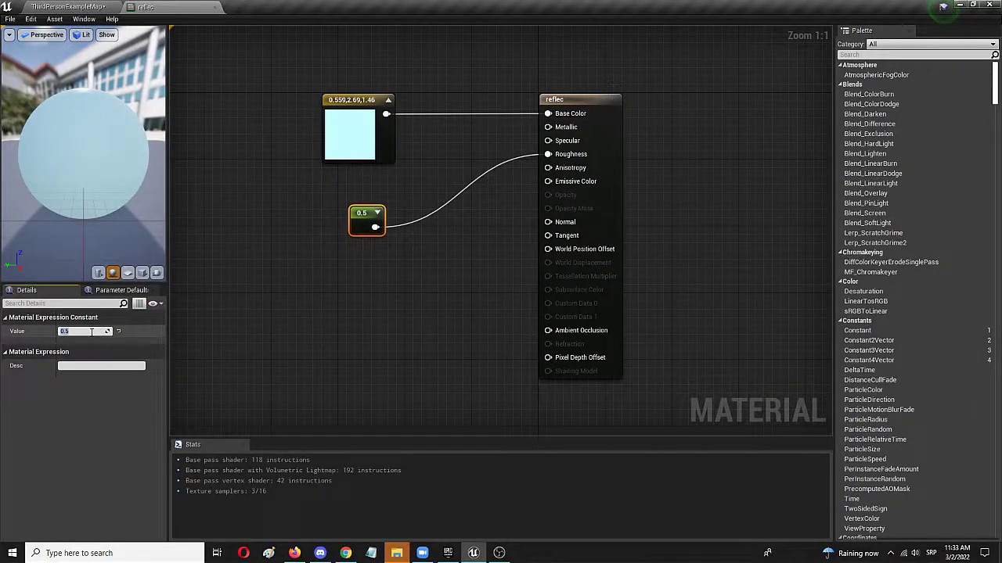
text(0.001)
click(218, 317)
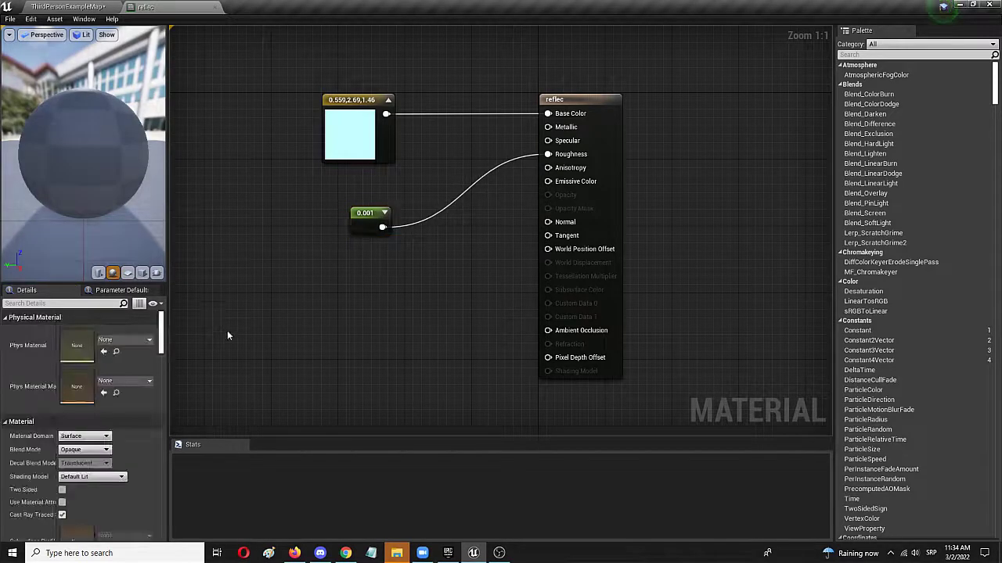
click(11, 19)
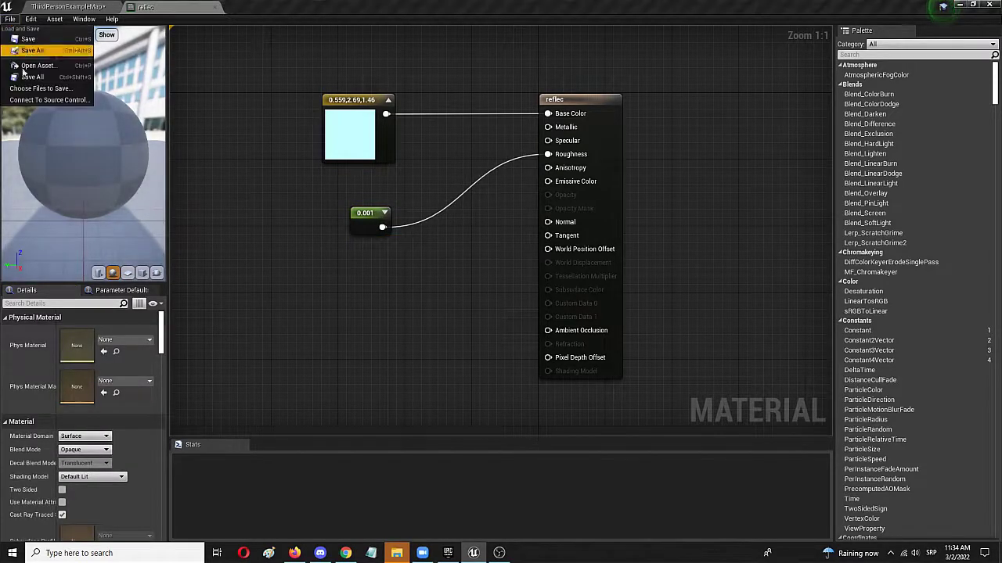
click(28, 39)
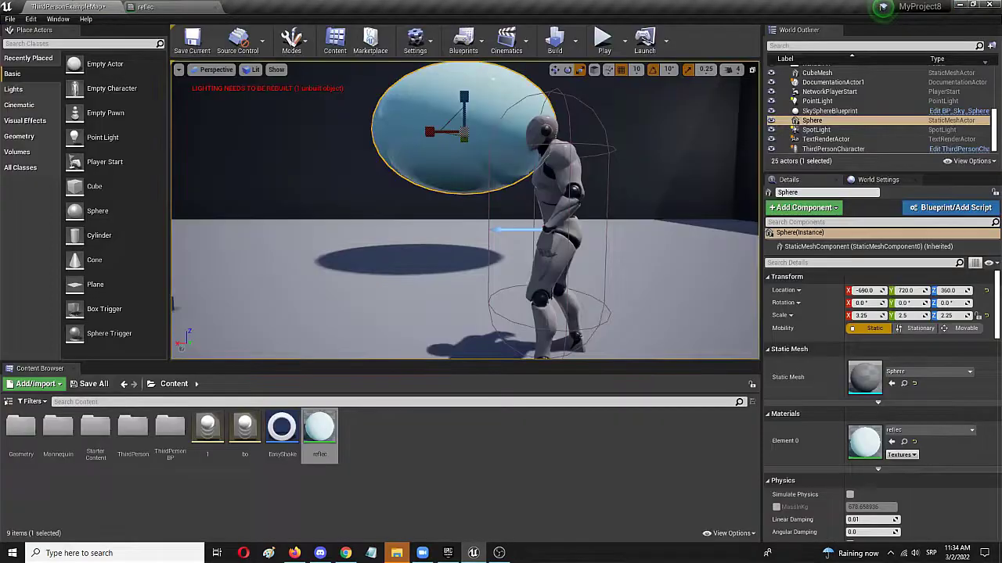
Play the level and run the character around and past the glossy sphere.
click(604, 40)
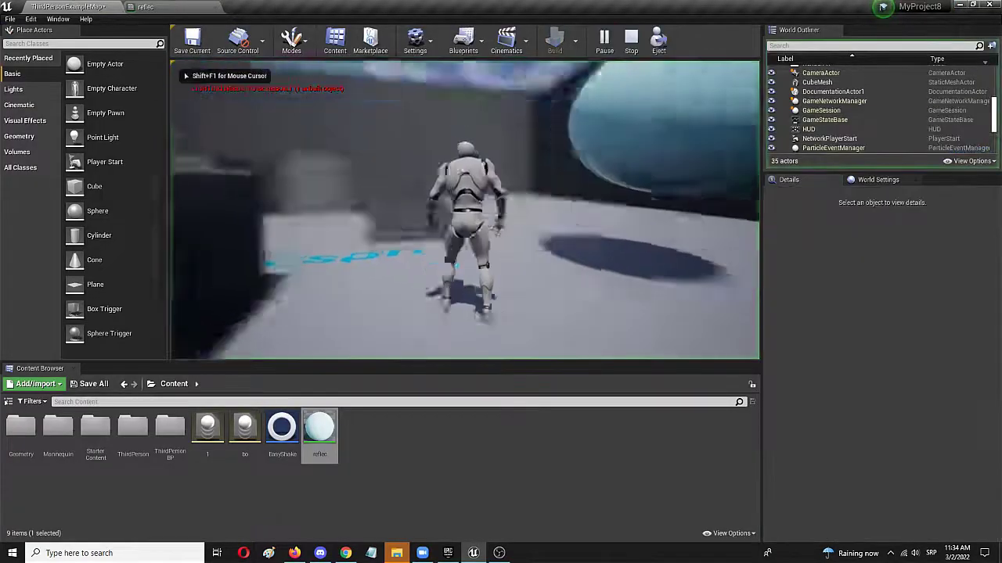
key(w)
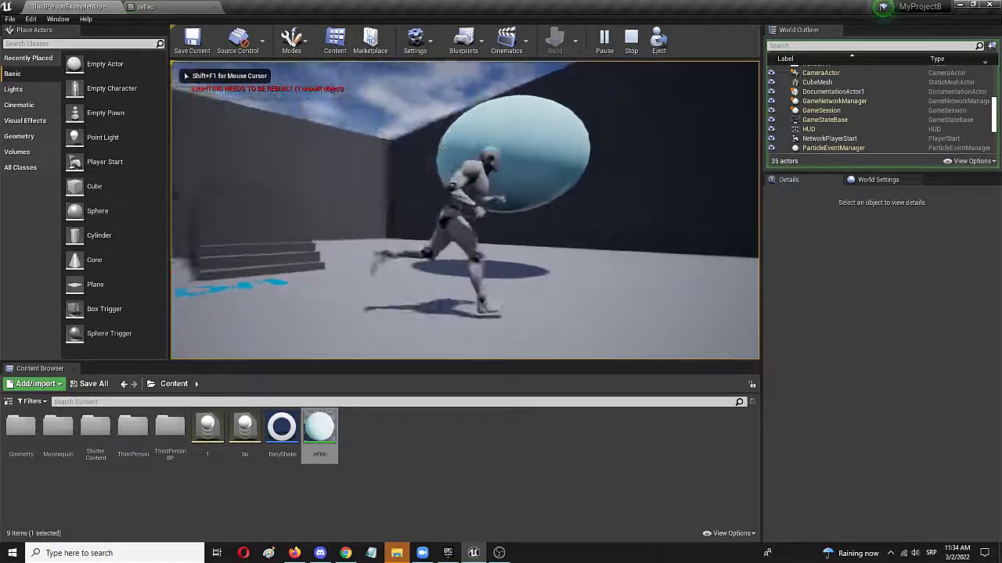
key(w)
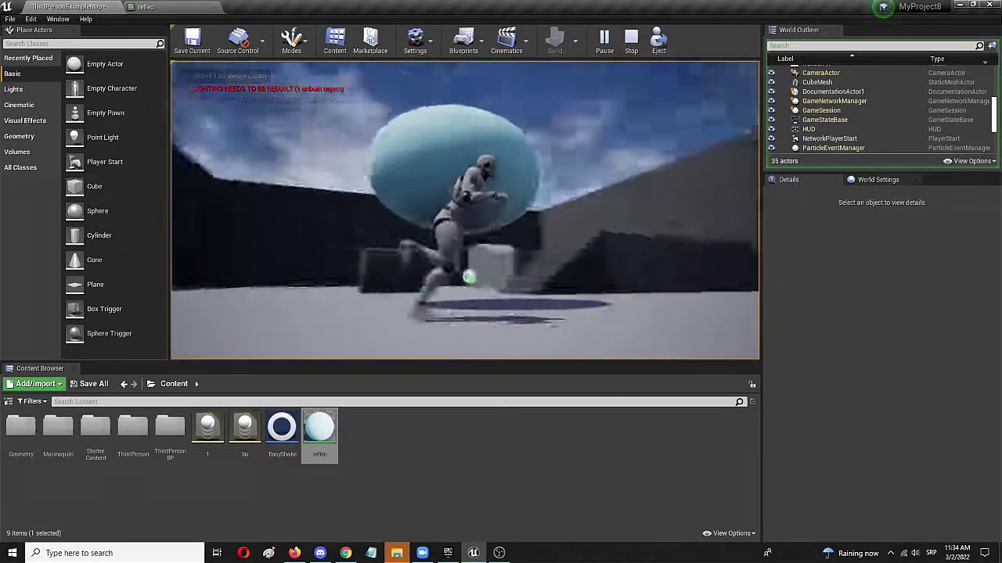
key(w)
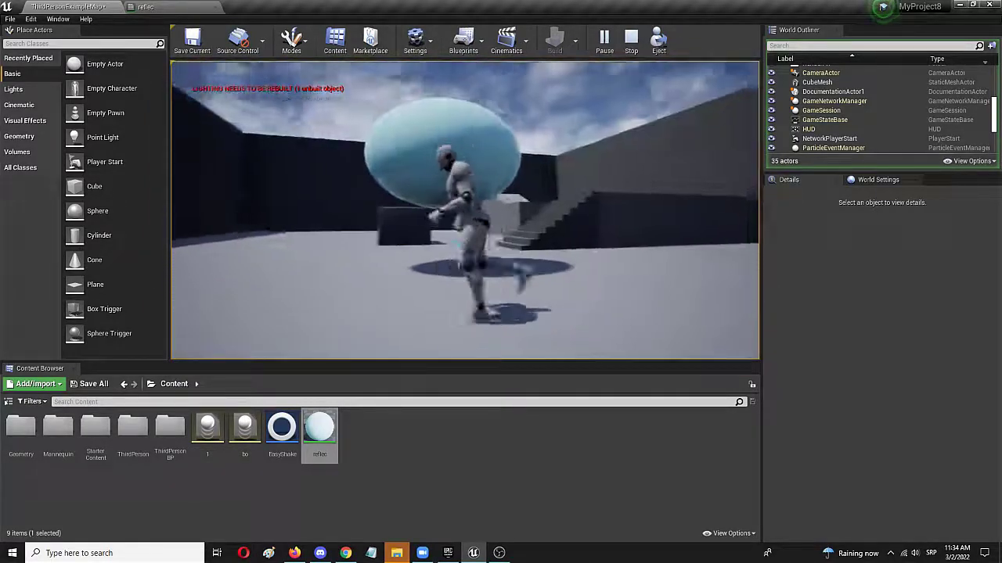
key(w)
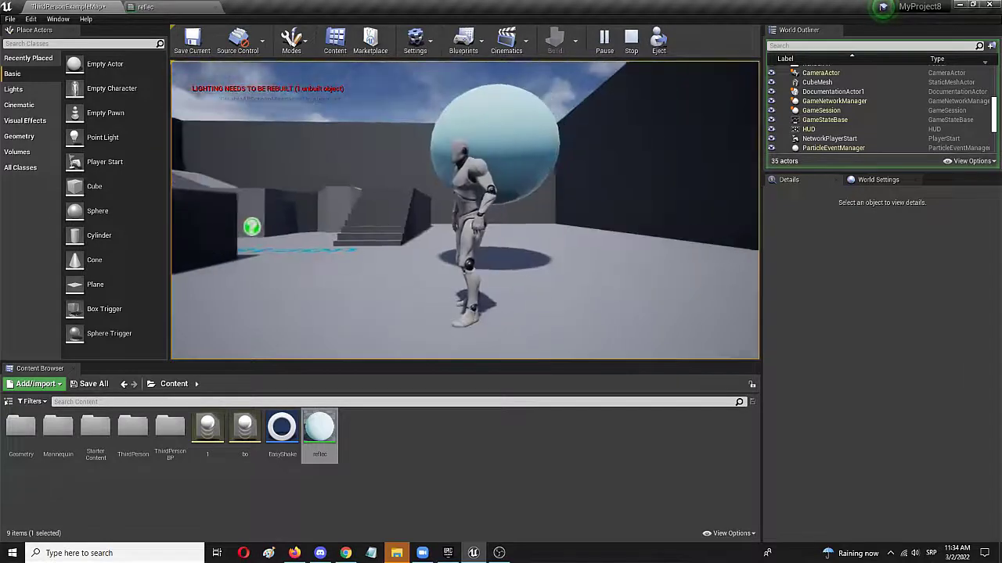